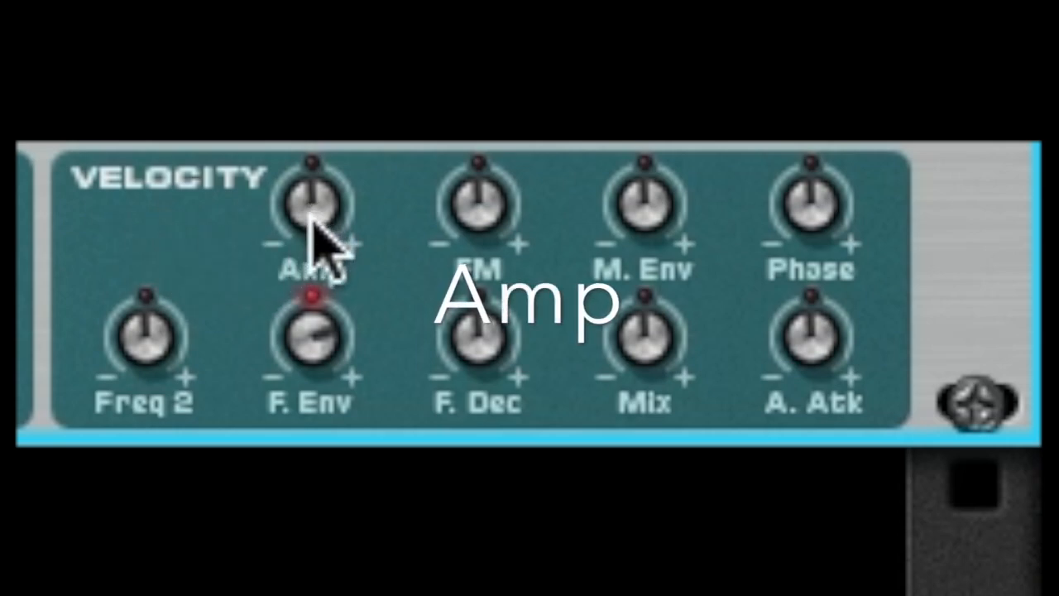
Set the Amp velocity amount to 24 and return the filter envelope velocity amount to zero.
mouse_move(312, 222)
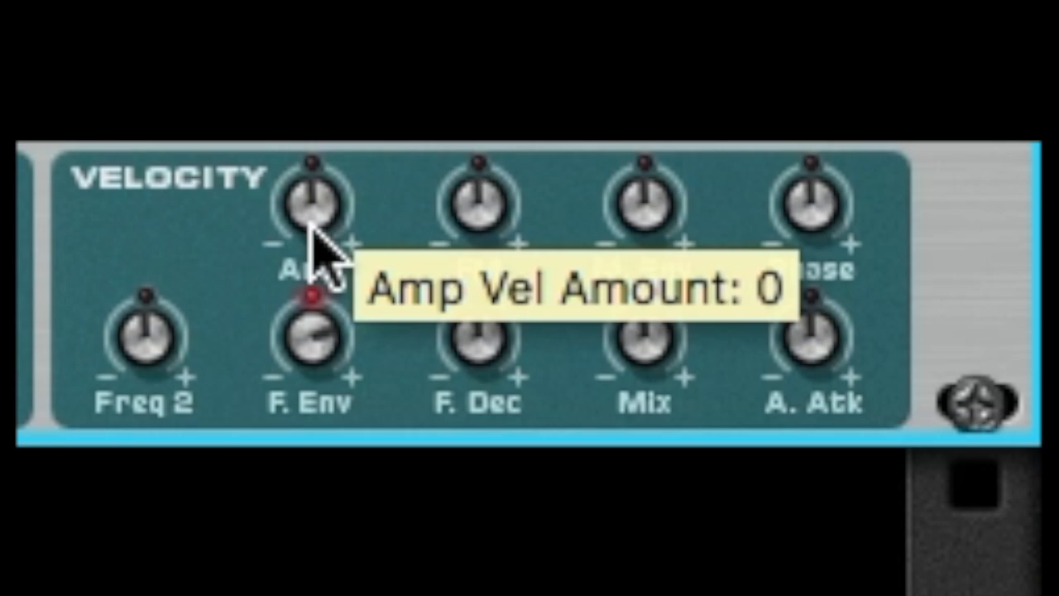
drag(309, 211, 343, 161)
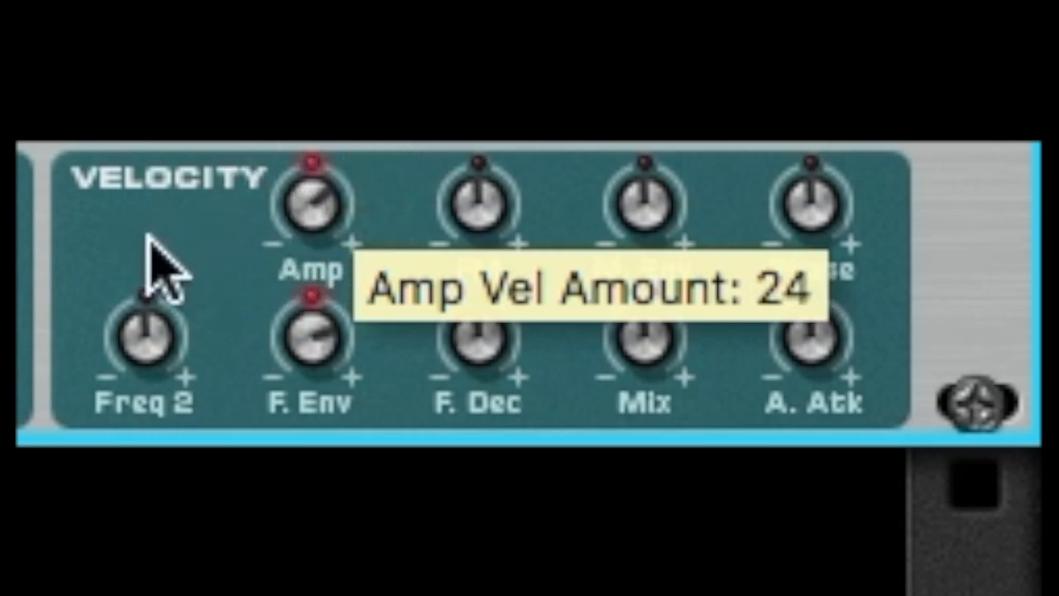
mouse_move(473, 280)
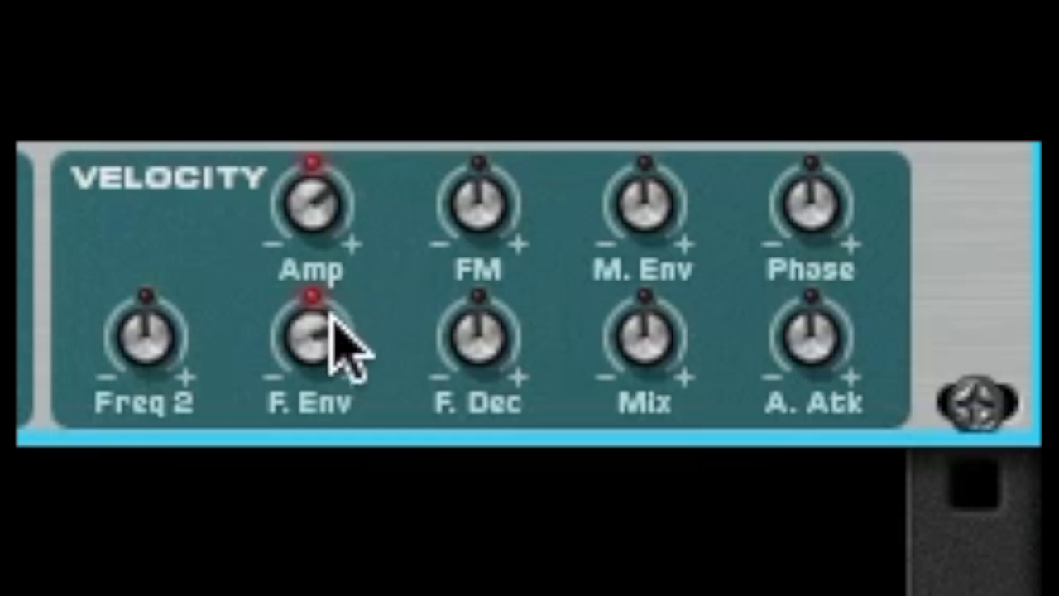
mouse_move(335, 345)
drag(336, 346, 339, 411)
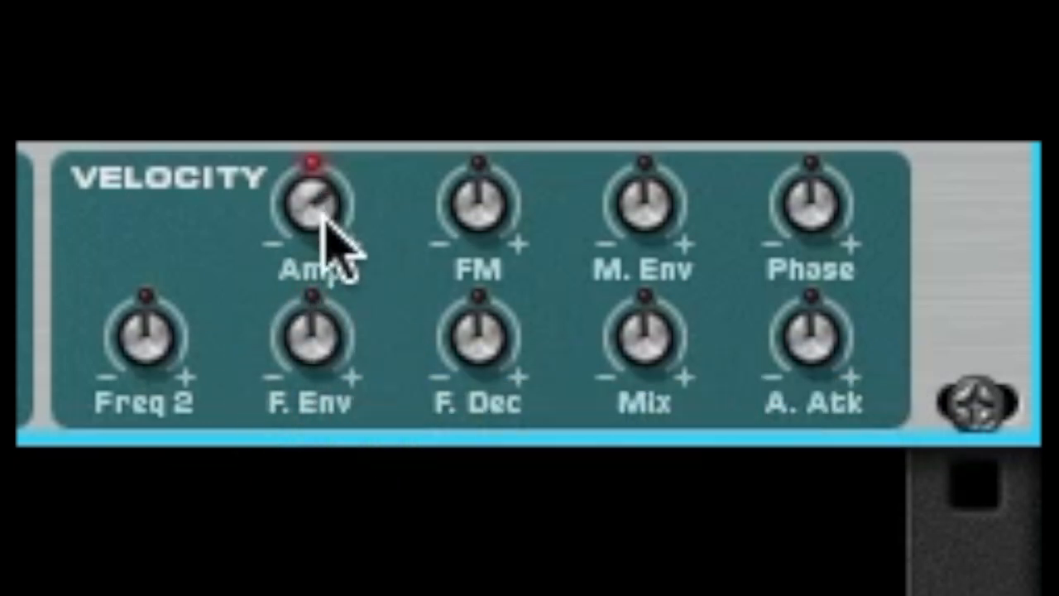
mouse_move(325, 221)
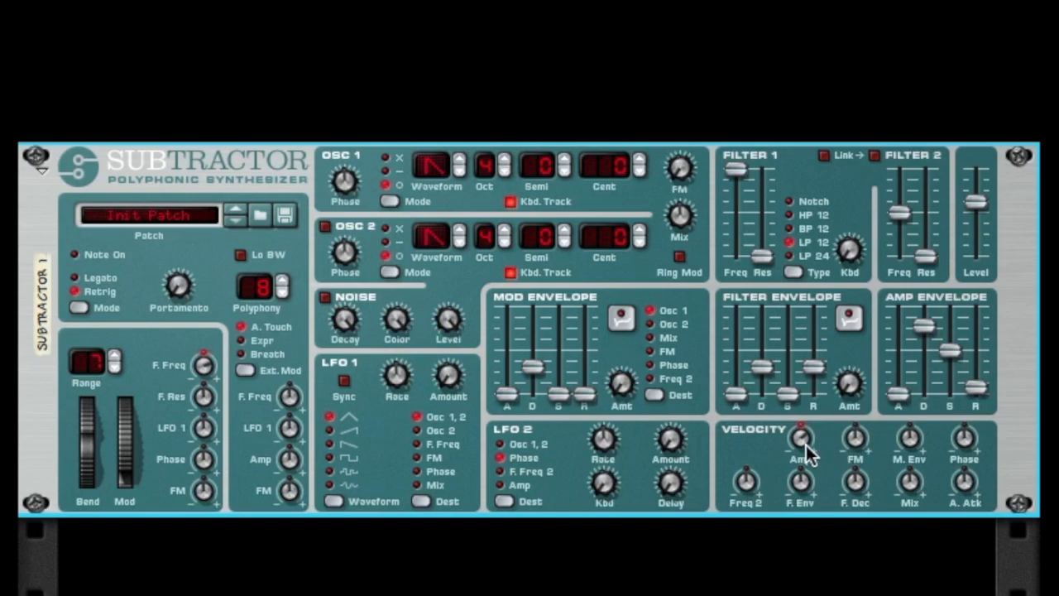
Switch on oscillator 2 in subtract phase mode, detune oscillators 1 and 2 to 2 and -2 cents, and adjust both phase knobs.
click(328, 227)
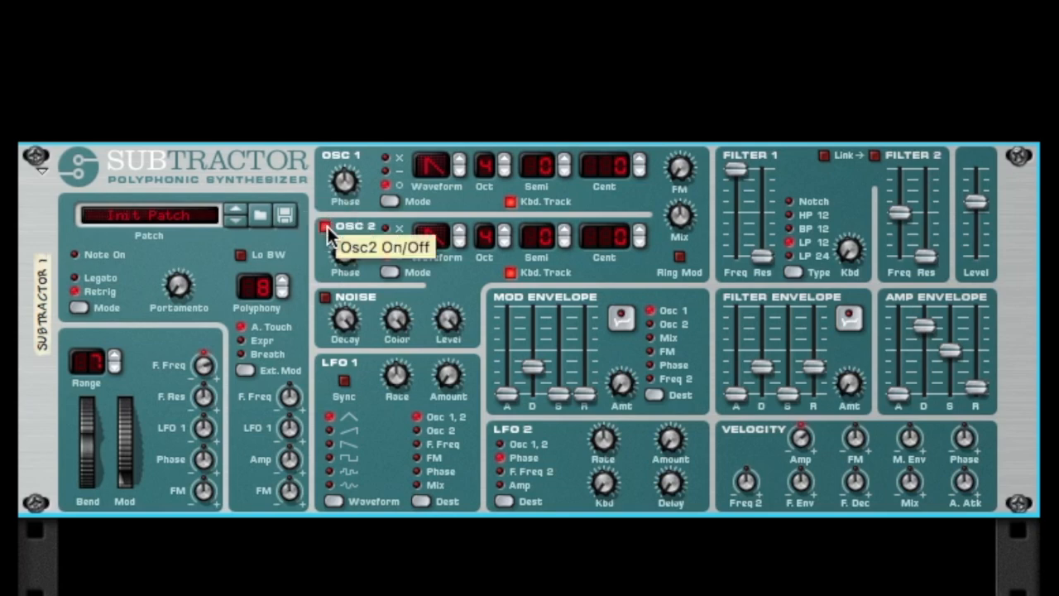
click(640, 243)
click(640, 244)
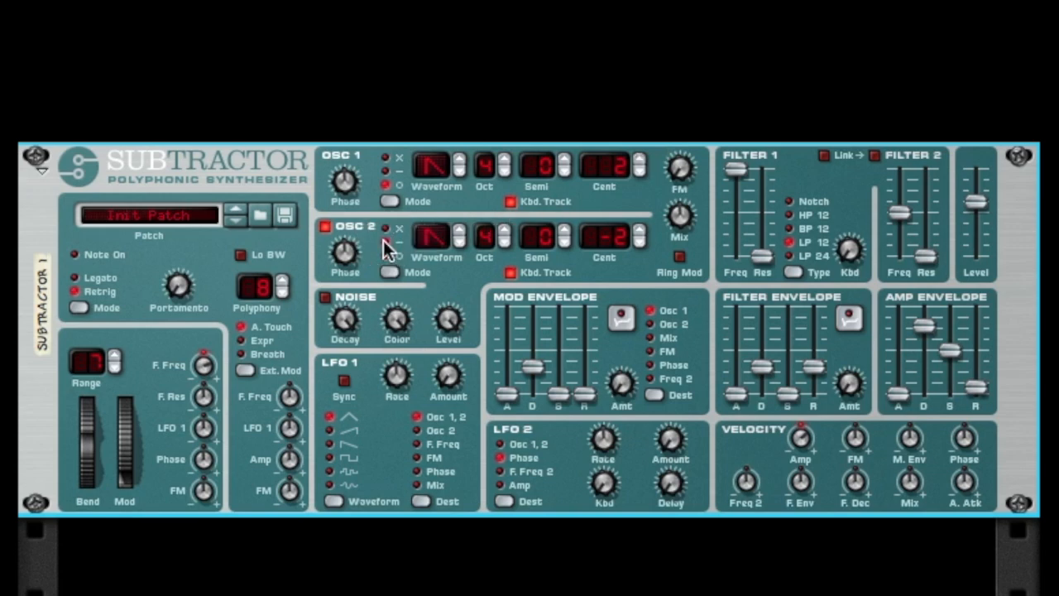
drag(348, 255, 347, 268)
mouse_move(351, 189)
mouse_down()
mouse_move(350, 171)
mouse_move(353, 187)
mouse_up()
Raise the FM velocity amount strongly and bring it back down to 14.
mouse_move(864, 437)
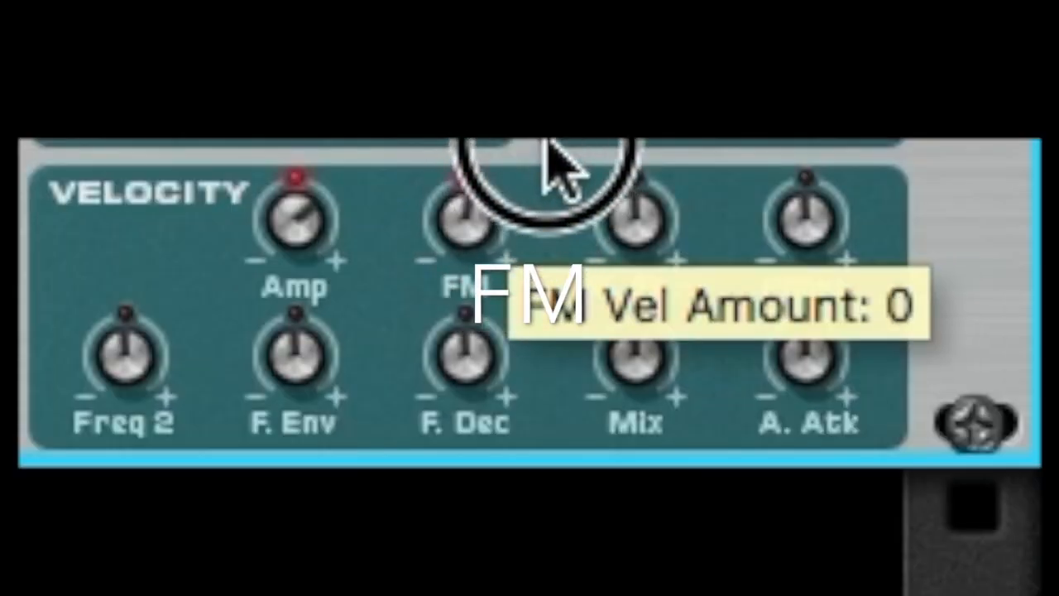
drag(546, 147, 503, 178)
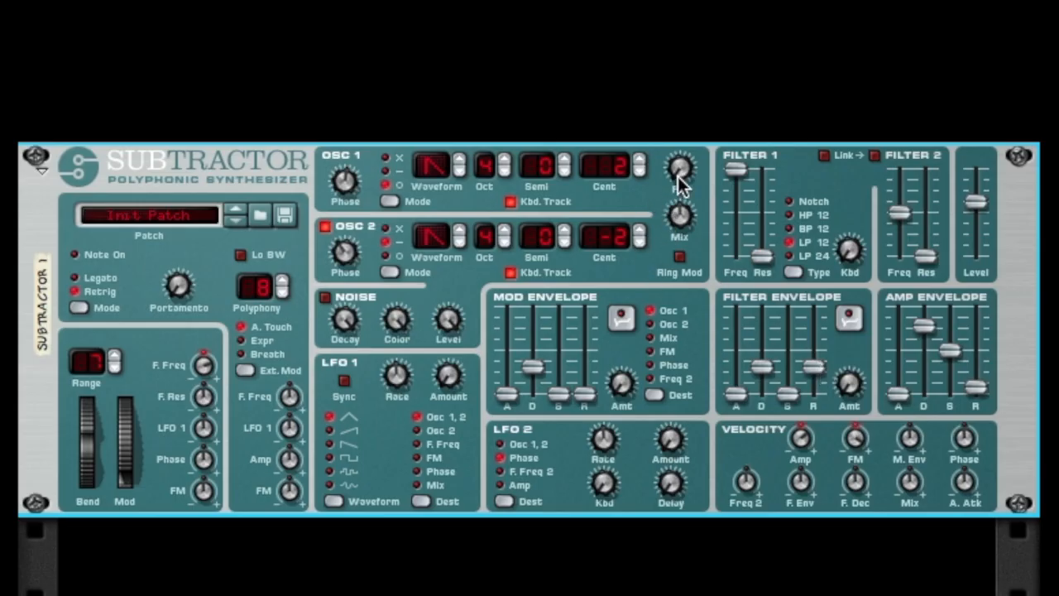
drag(679, 184, 678, 241)
click(862, 458)
drag(862, 459, 869, 468)
mouse_move(858, 438)
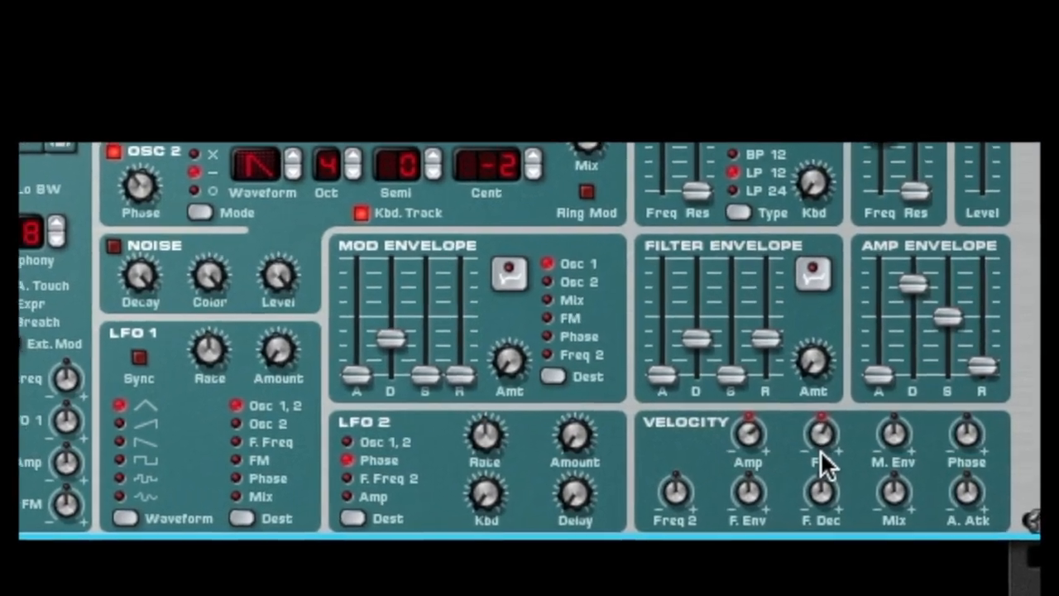
mouse_move(820, 450)
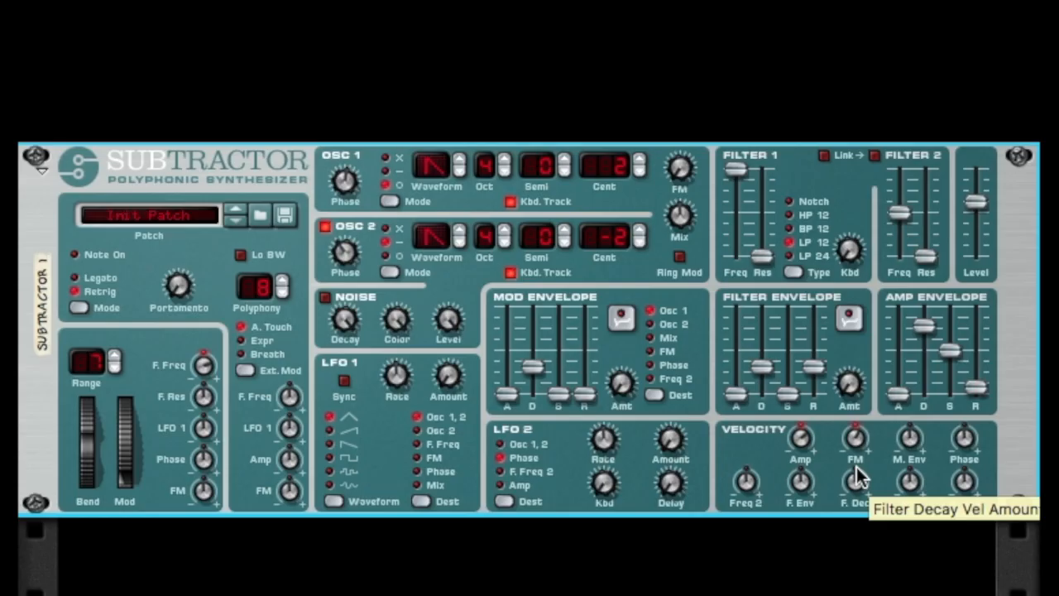
mouse_move(571, 443)
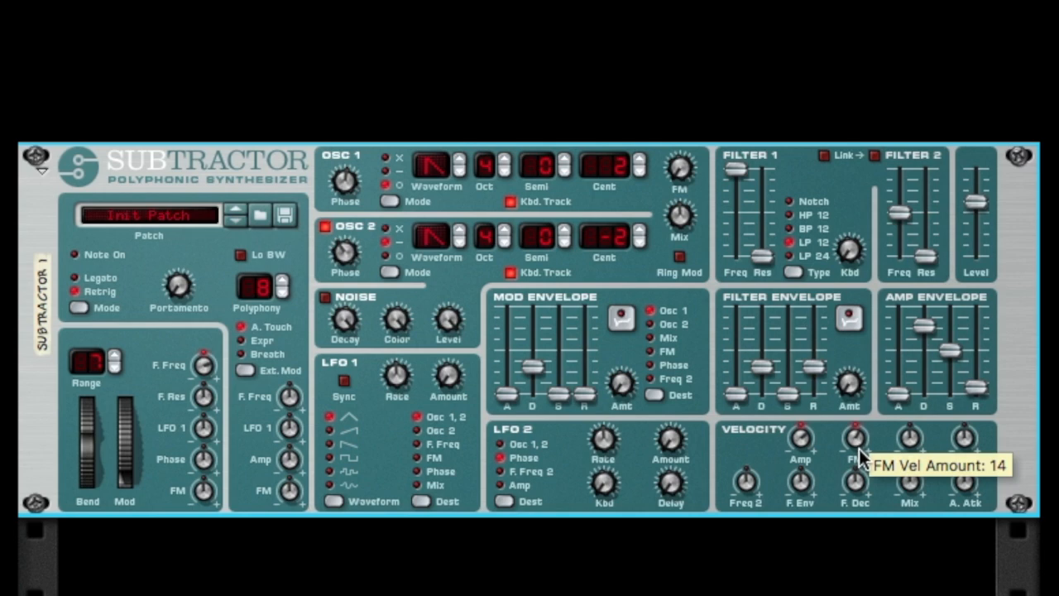
Sweep the FM velocity amount up and back down, and raise the oscillators' FM amount.
drag(858, 445, 873, 363)
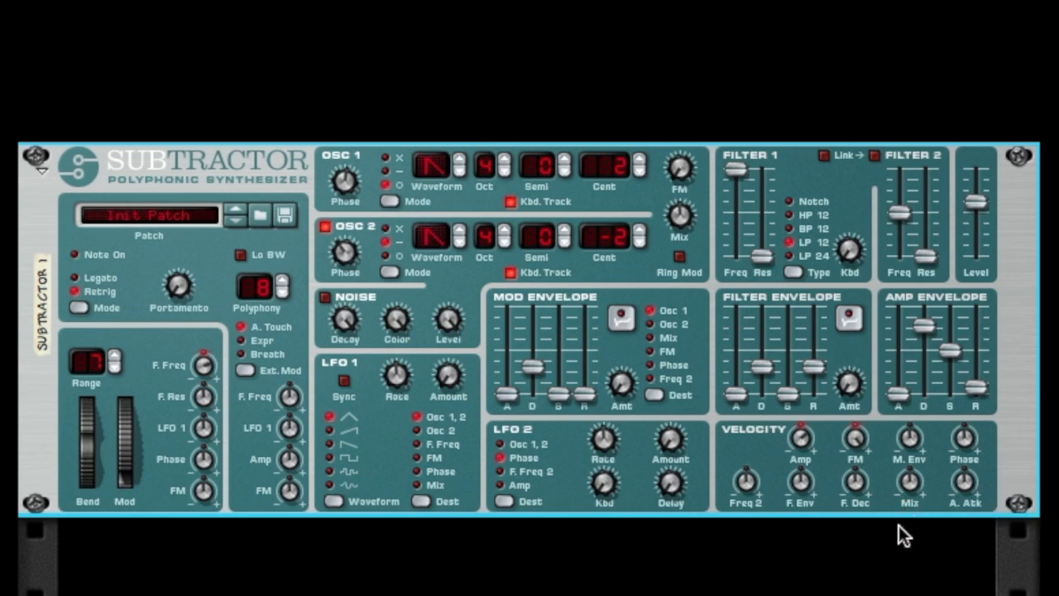
drag(859, 450, 862, 497)
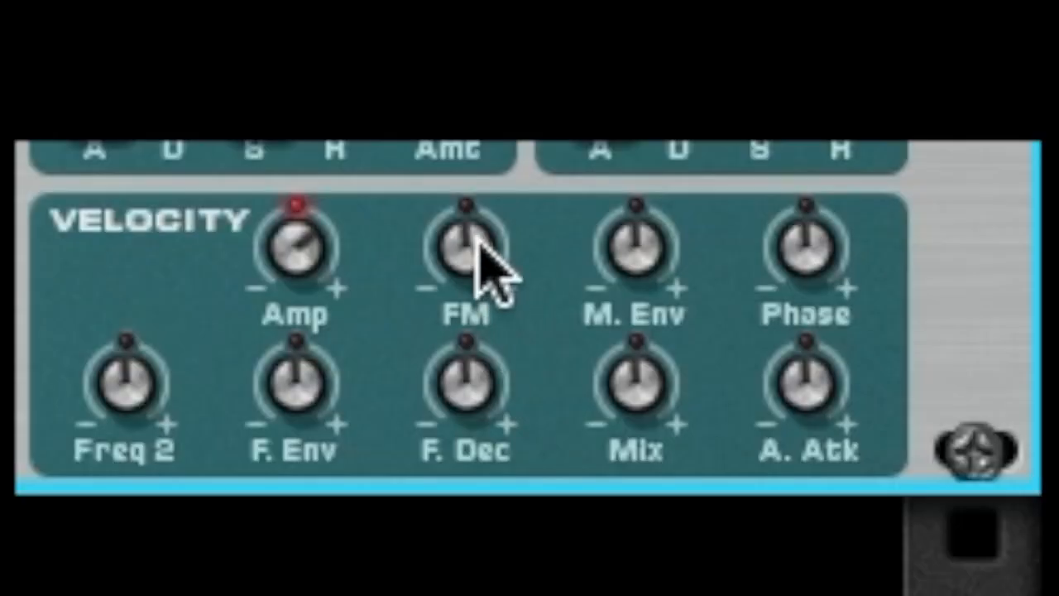
drag(489, 269, 518, 318)
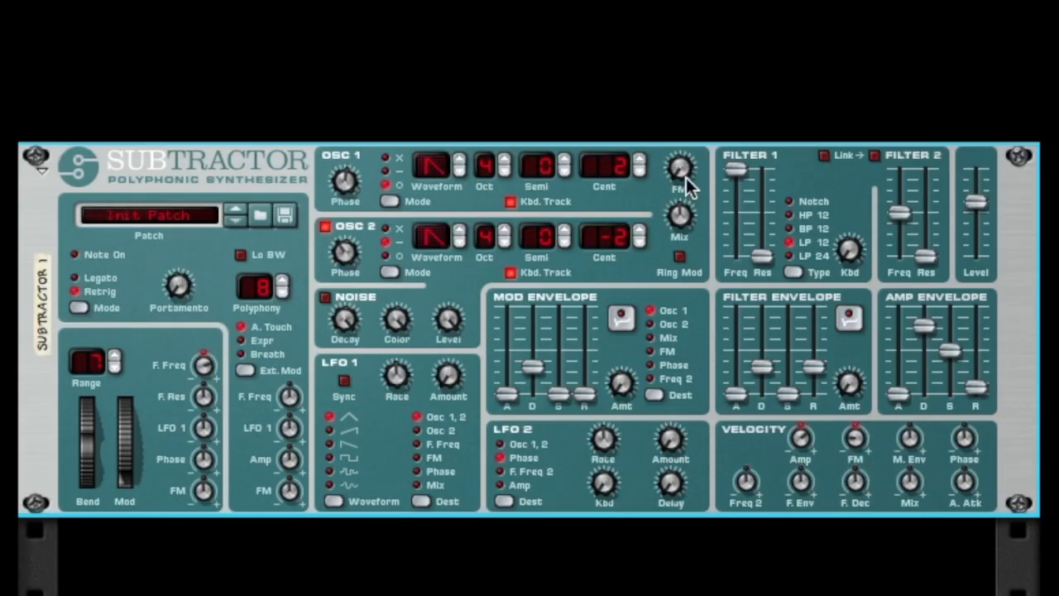
mouse_move(686, 178)
drag(684, 166, 692, 134)
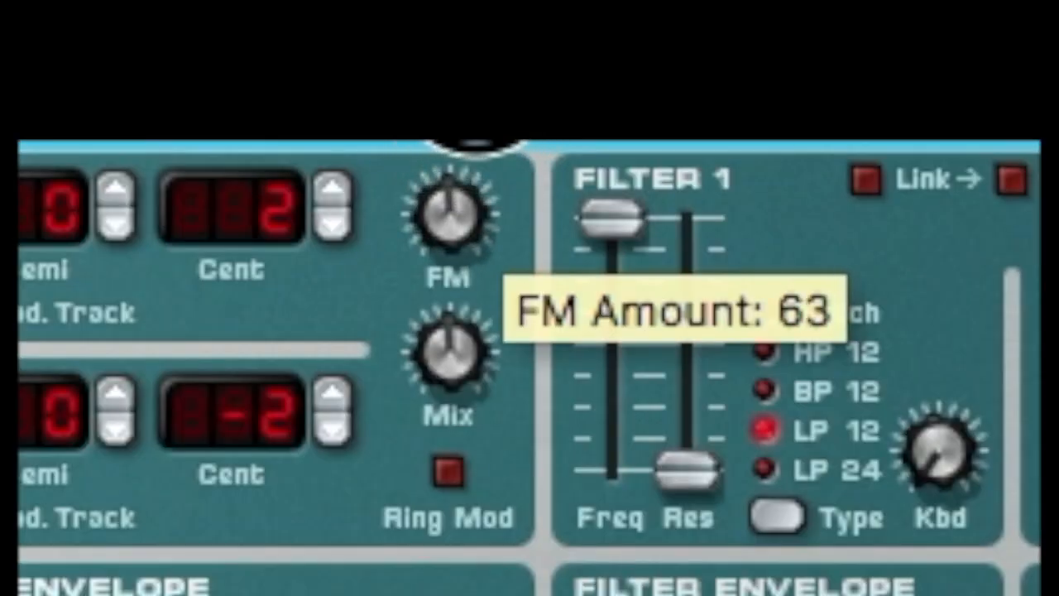
drag(475, 144, 481, 144)
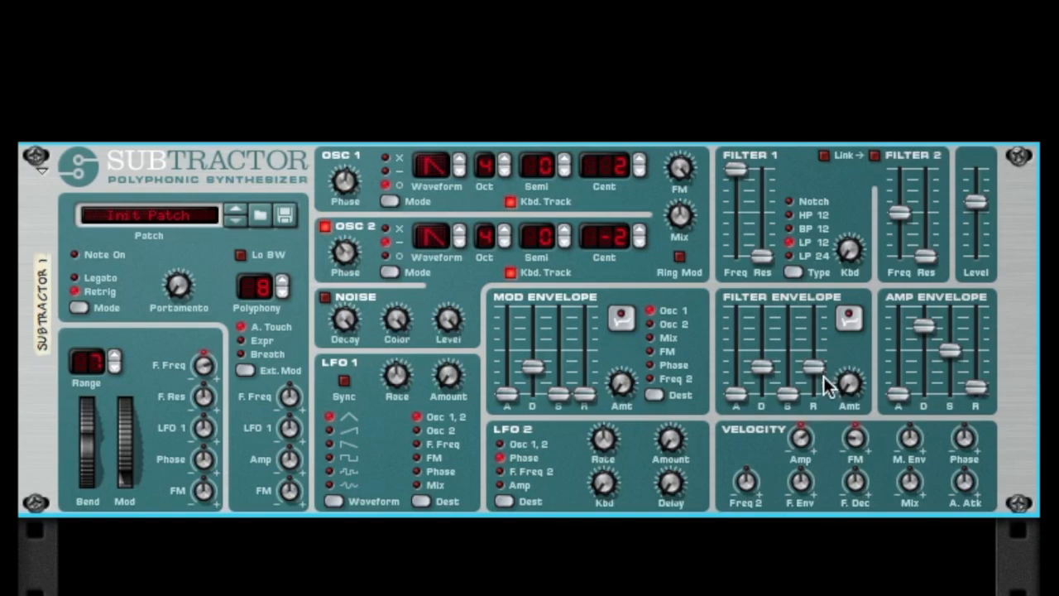
Adjust the FM velocity amount to just off centre and bring the oscillators' FM amount down to zero.
click(851, 440)
drag(856, 439, 850, 343)
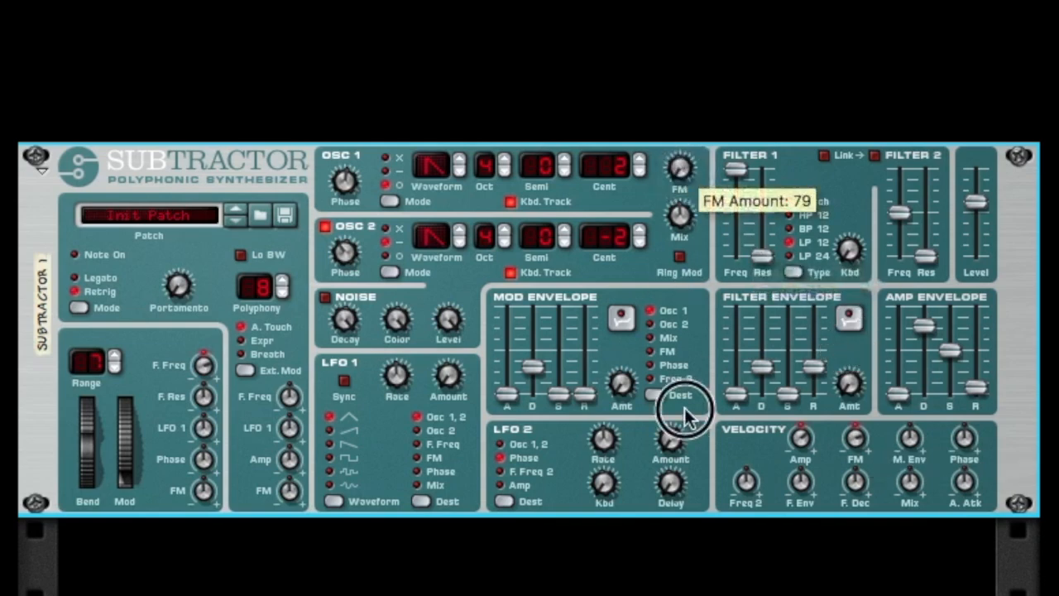
drag(854, 443, 855, 464)
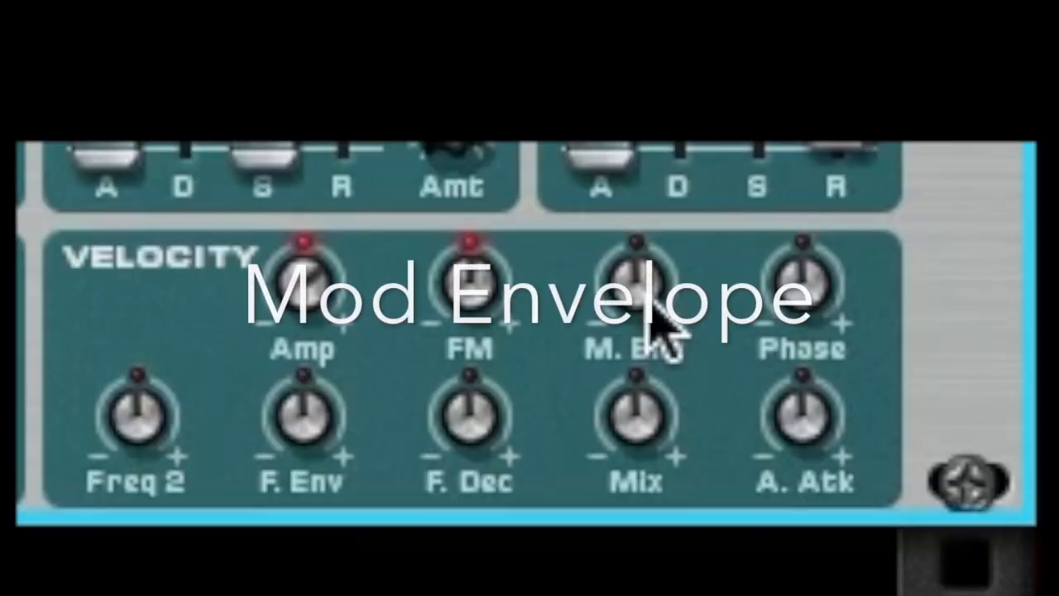
Adjust the mod envelope's velocity amount, raise its attack, sustain and release sliders, and route it to Phase.
drag(662, 327, 666, 341)
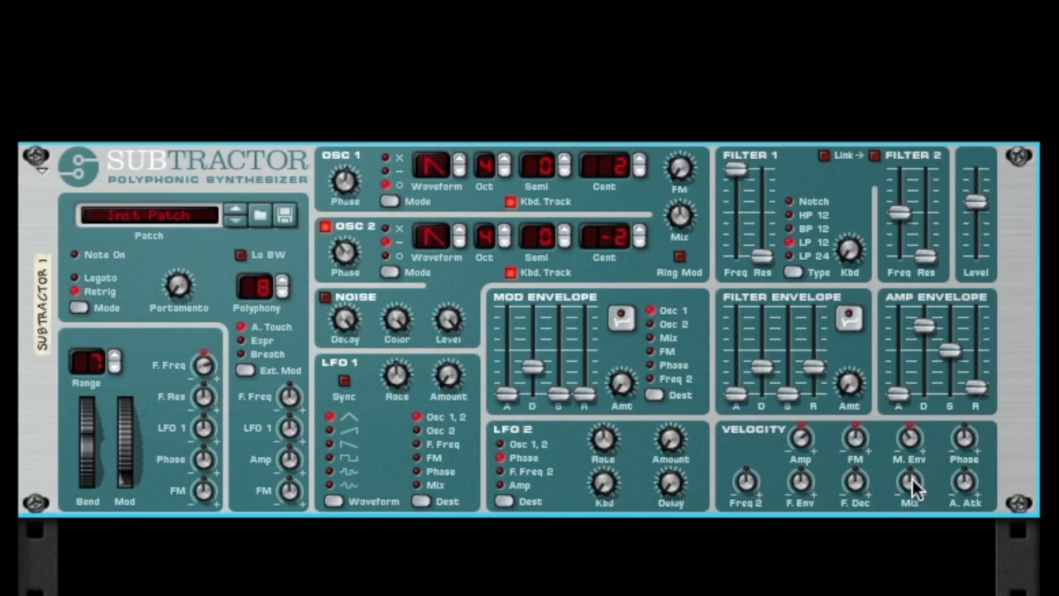
drag(507, 395, 507, 345)
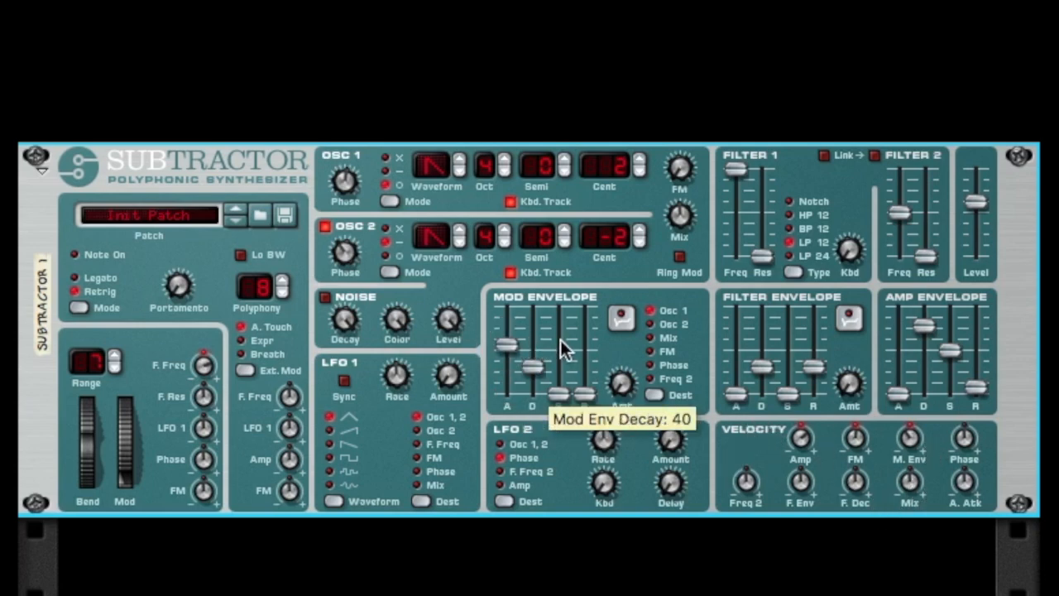
drag(559, 394, 559, 340)
click(651, 365)
drag(584, 395, 591, 358)
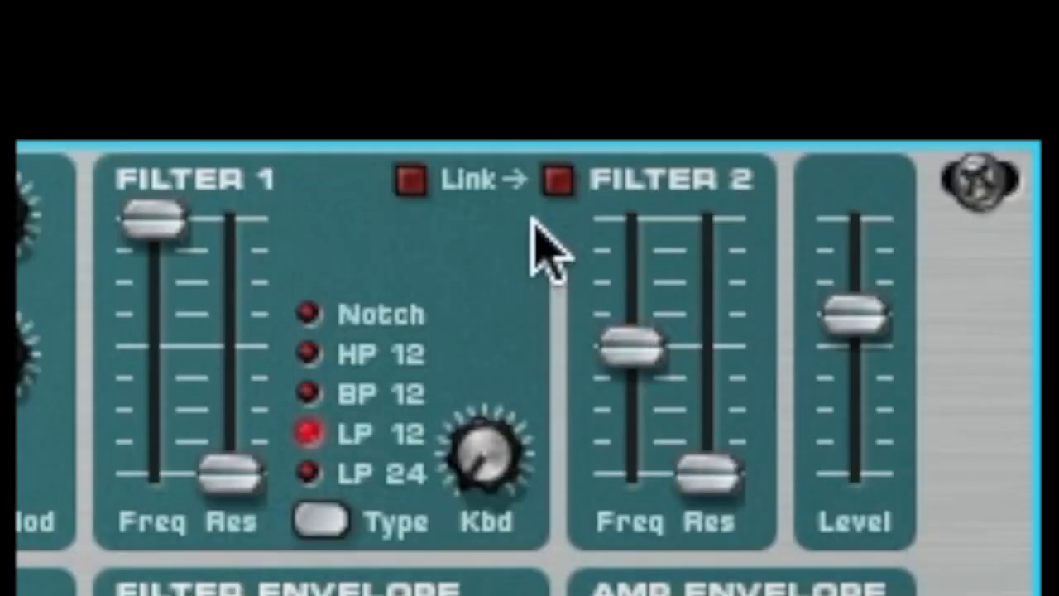
Switch on filter 2 with more resonance and a slightly lower frequency, and route the mod envelope to Freq 2.
click(875, 156)
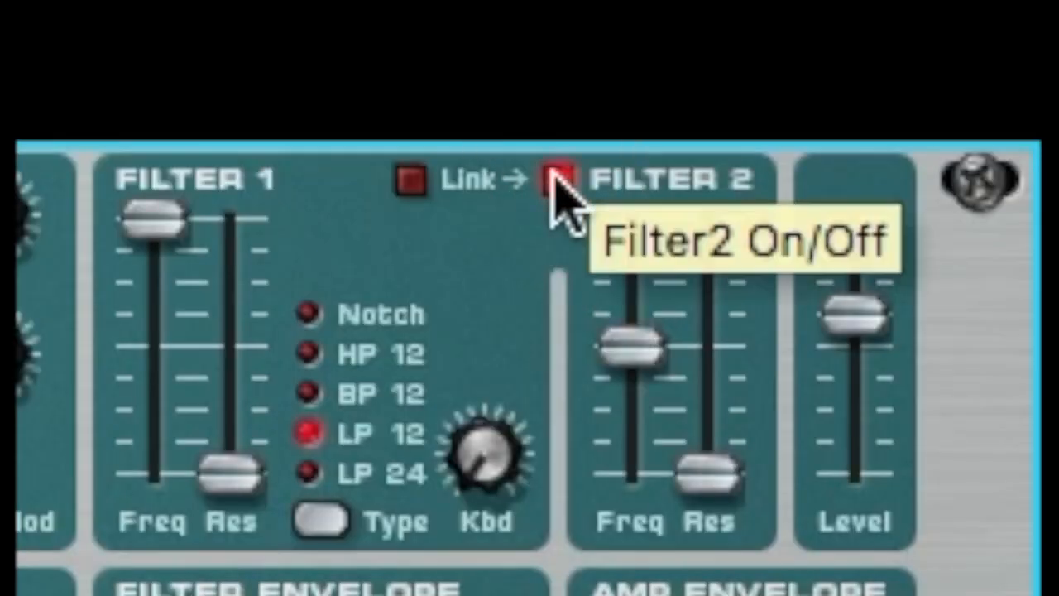
drag(709, 474, 700, 406)
drag(659, 331, 638, 377)
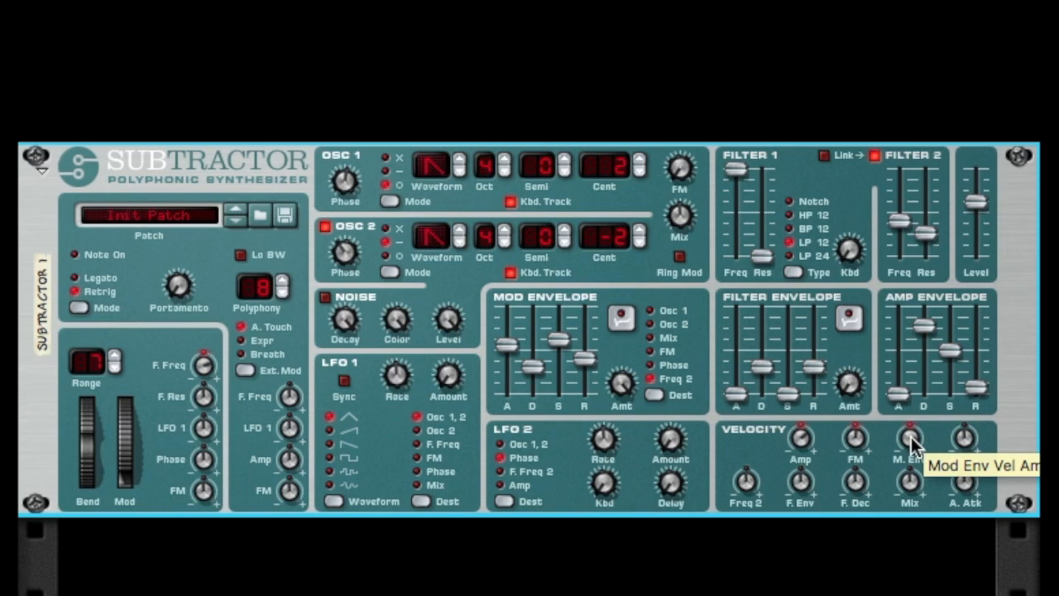
Reshape the mod envelope with lower attack and sustain and higher decay and release, toggling its inversion on and off.
mouse_move(506, 346)
mouse_down()
mouse_move(512, 390)
mouse_move(526, 344)
mouse_up()
click(555, 376)
click(581, 325)
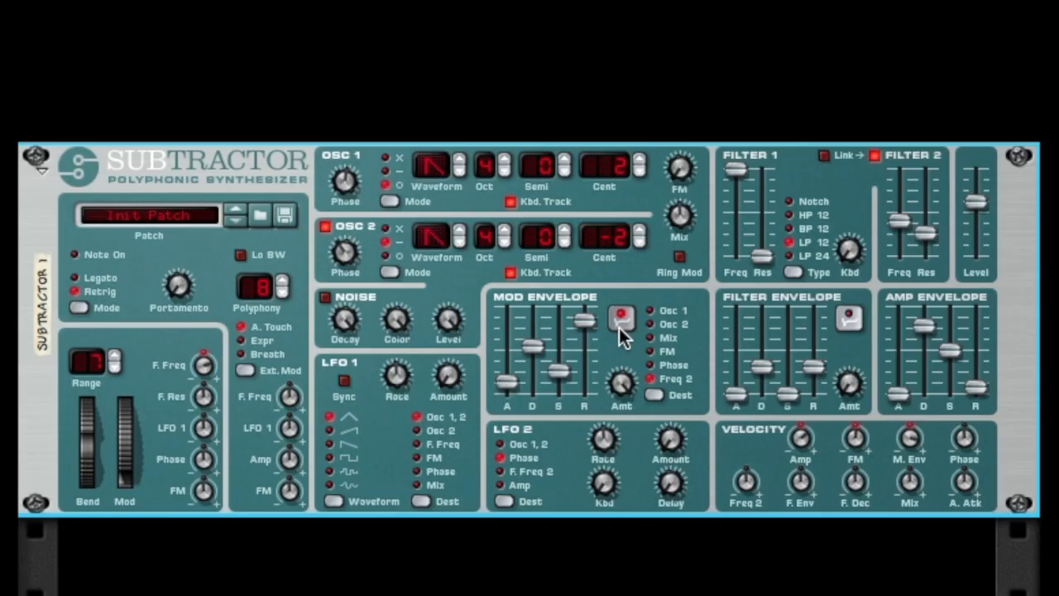
click(620, 326)
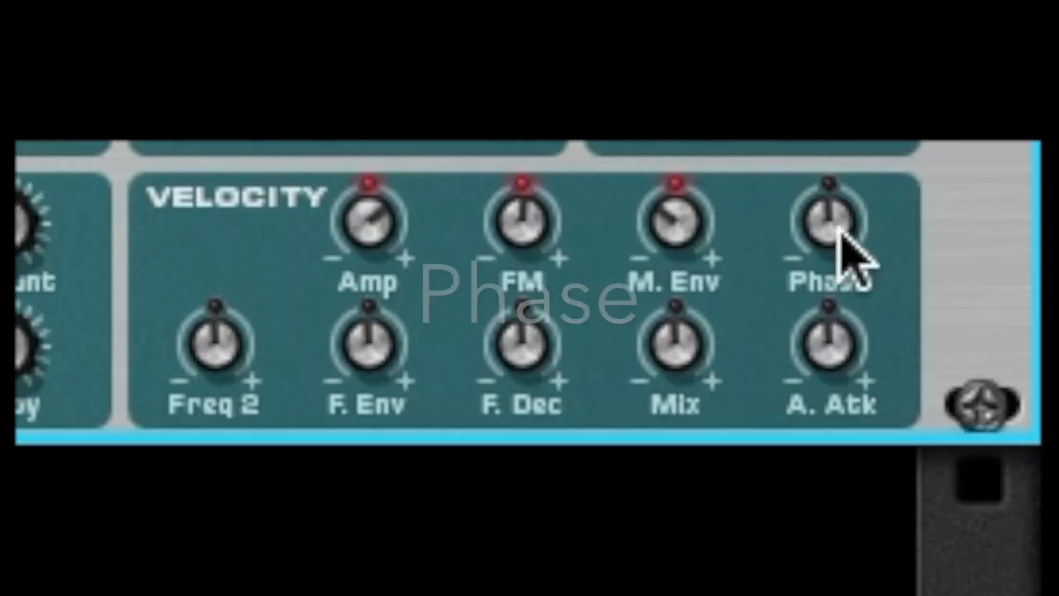
Raise the Phase velocity amount and switch both oscillators to multiply (x) phase mode.
drag(967, 444, 979, 430)
drag(867, 201, 884, 174)
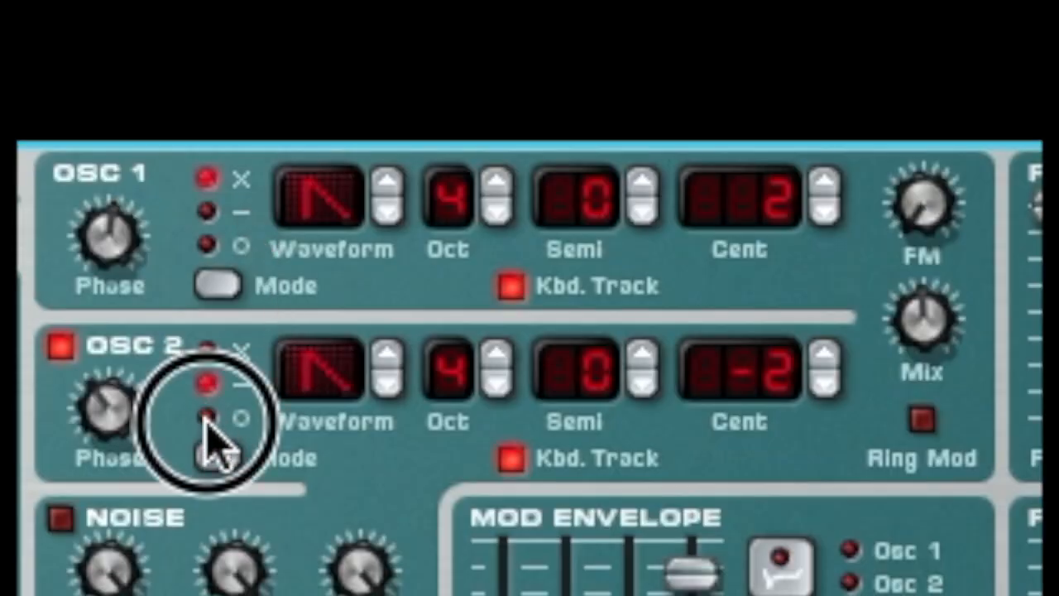
click(208, 351)
Change oscillator 2's waveform to a sine and raise oscillator 1's phase.
click(391, 357)
click(391, 357)
click(390, 357)
click(391, 357)
click(389, 393)
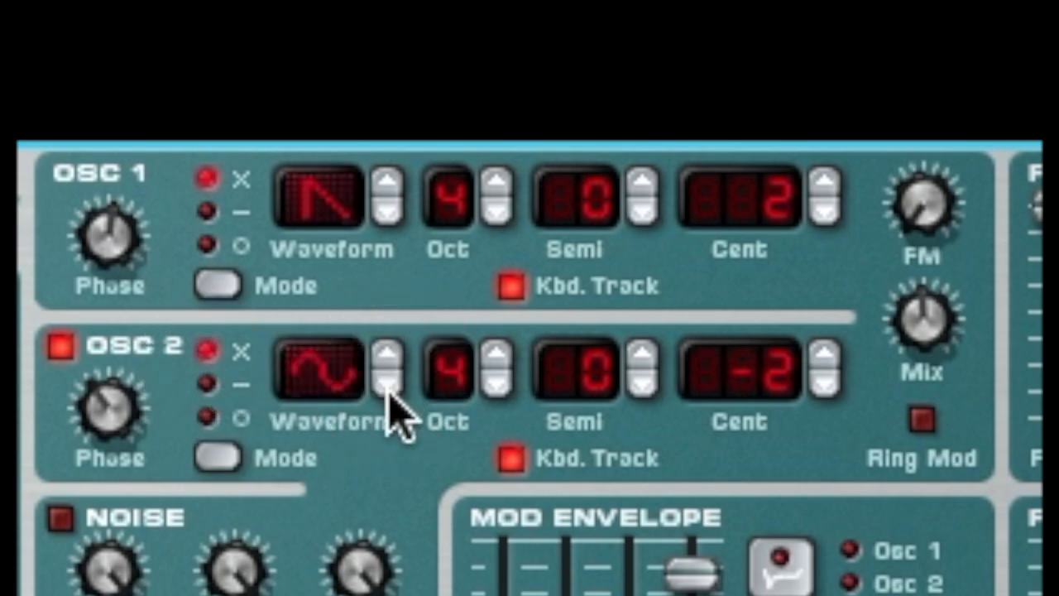
click(115, 250)
drag(119, 252, 149, 192)
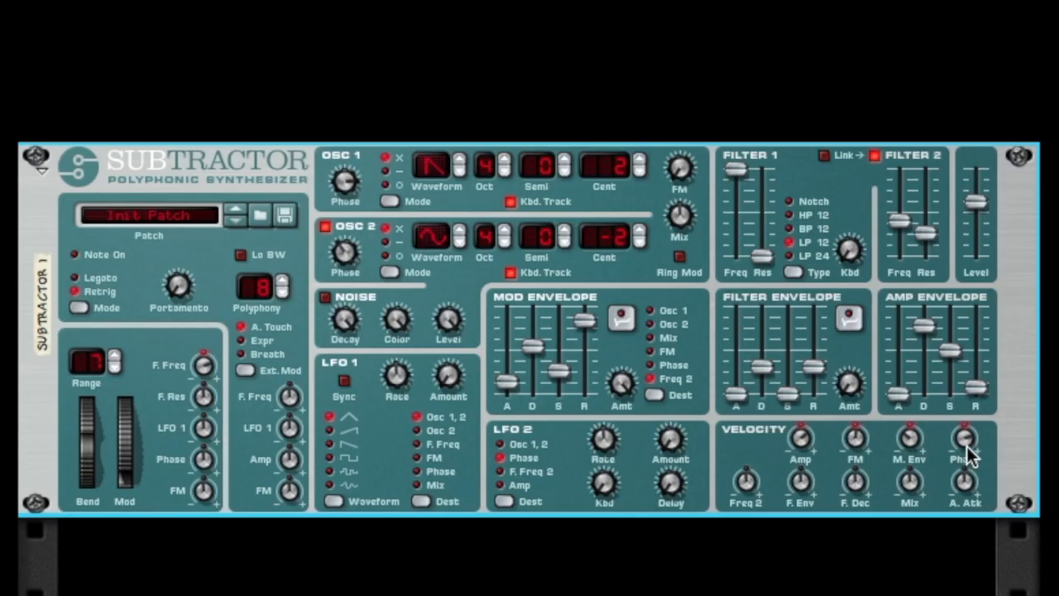
Return the Amp velocity amount to zero and lower the Phase velocity amount below zero.
click(965, 443)
click(967, 440)
drag(802, 445, 804, 471)
drag(970, 442, 969, 517)
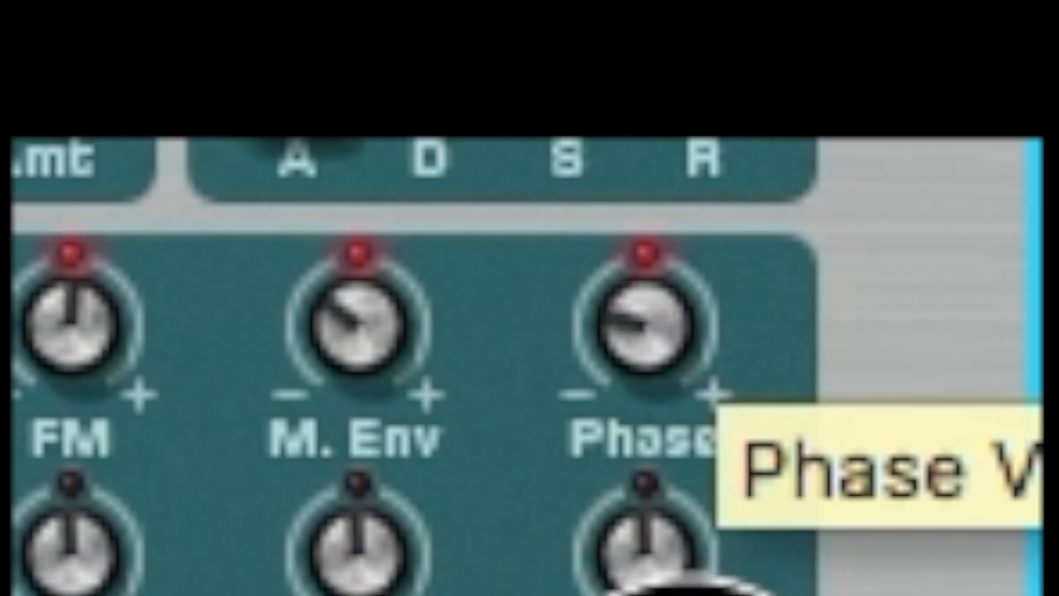
Lower oscillator 1's phase.
drag(686, 579, 687, 595)
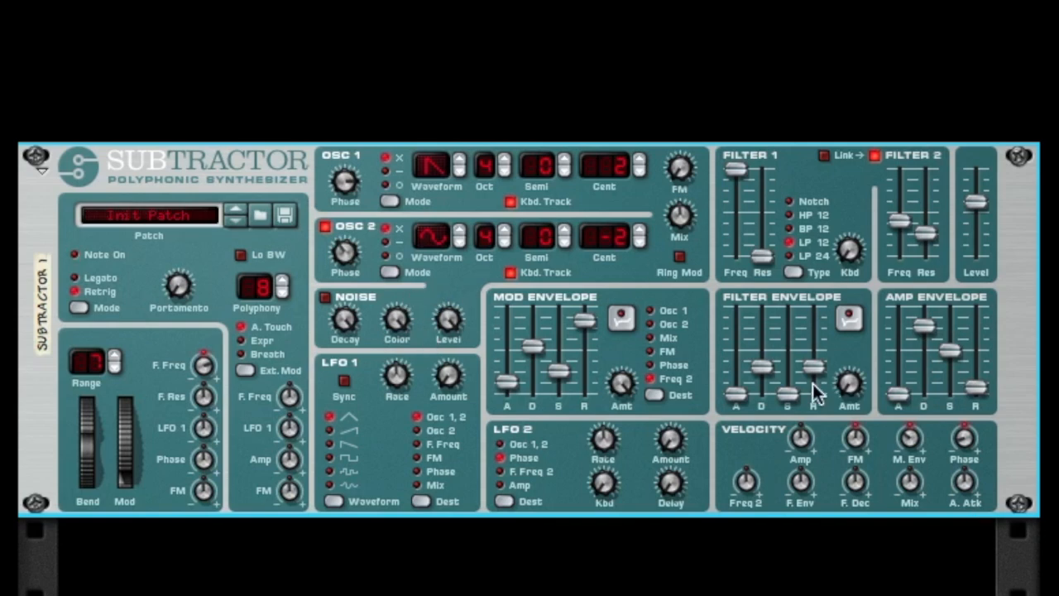
mouse_move(816, 393)
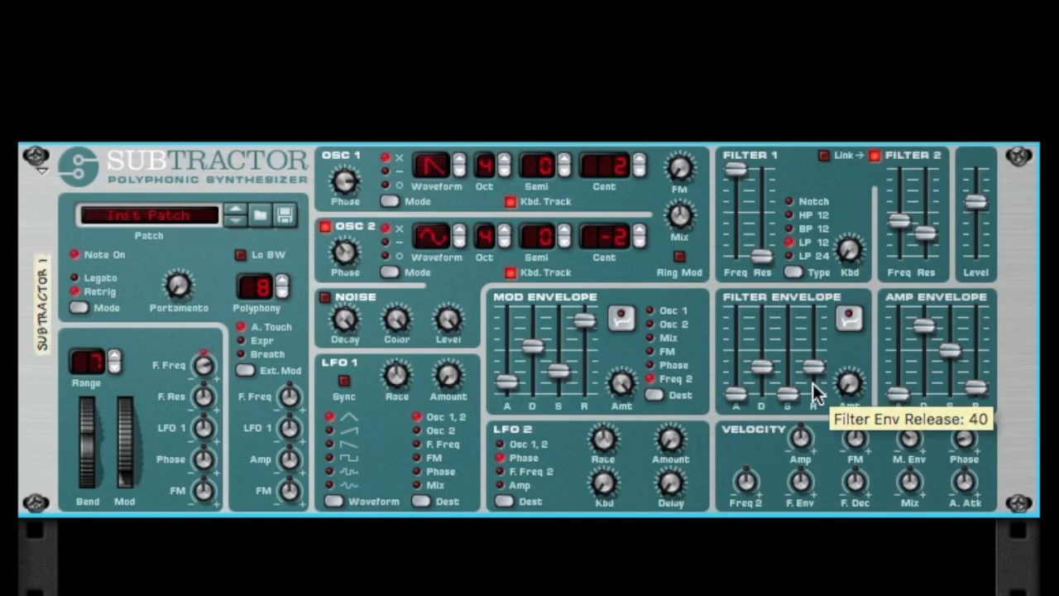
drag(362, 176, 383, 232)
click(386, 241)
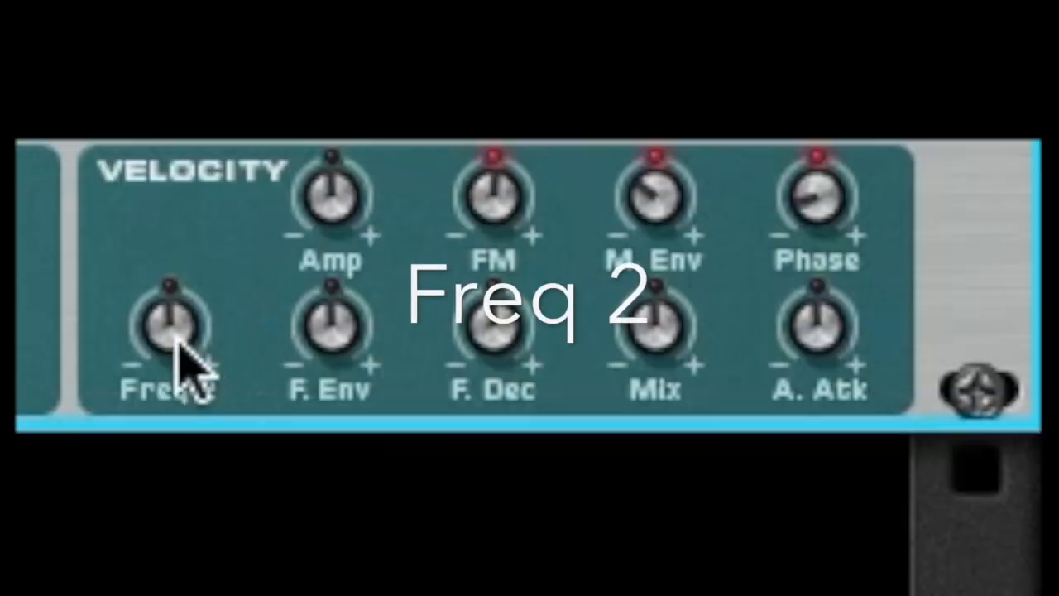
Sweep the Freq 2 velocity amount up and down, and leave it at a positive amount.
drag(177, 339, 276, 238)
drag(174, 288, 204, 520)
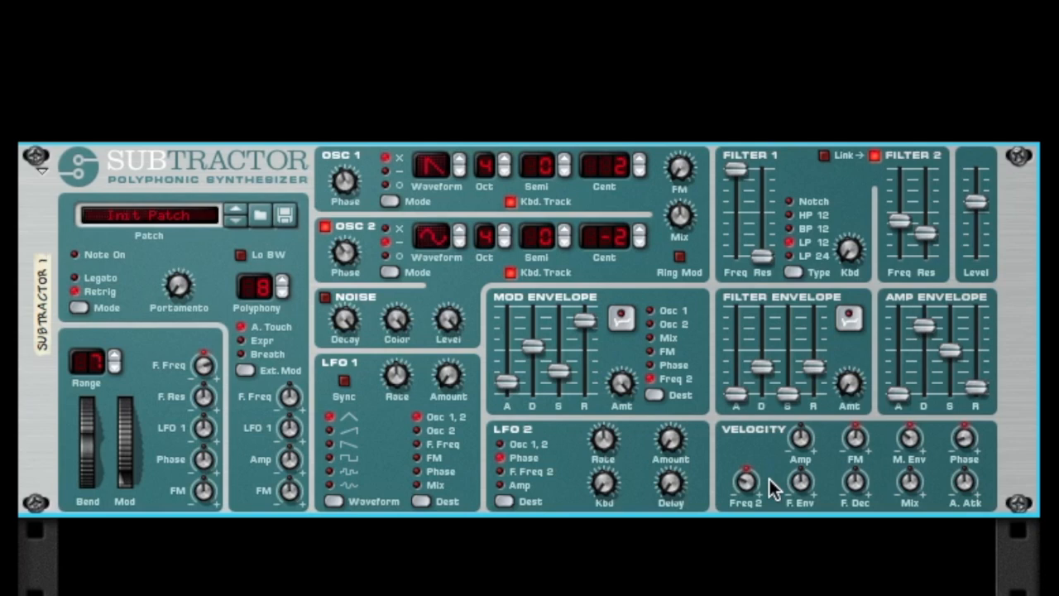
click(741, 483)
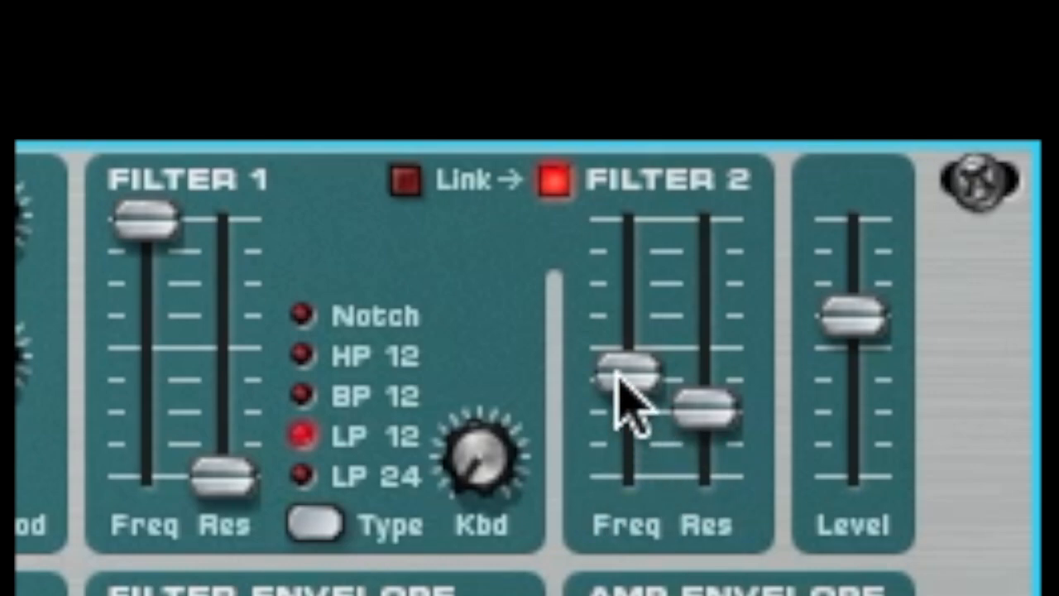
mouse_move(618, 380)
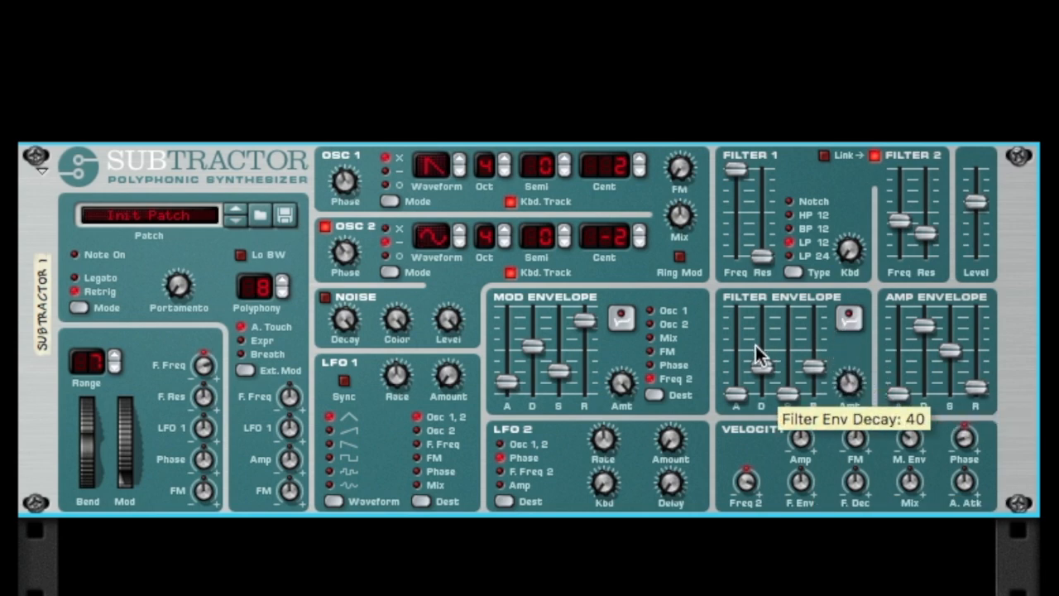
Raise the filter envelope's attack and sustain, set its release to maximum, and return the Freq 2 velocity amount to zero.
drag(735, 394, 734, 354)
drag(786, 331, 813, 307)
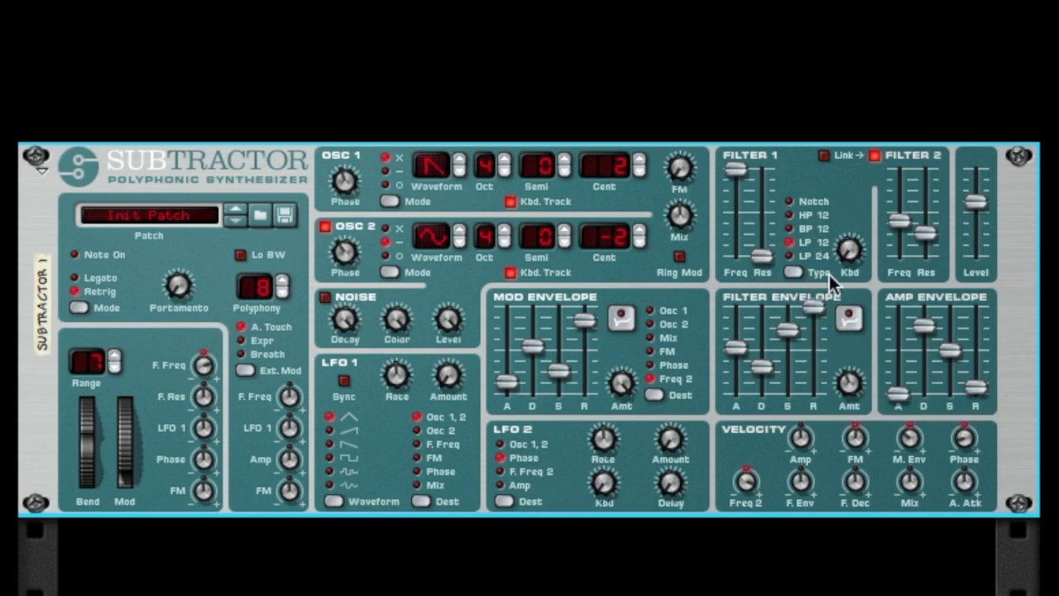
click(850, 324)
click(747, 482)
mouse_move(749, 484)
mouse_down()
mouse_move(751, 521)
mouse_move(746, 497)
mouse_up()
Lower filter 1's frequency and raise its resonance, and raise filter 2's frequency while cutting its resonance to minimum.
drag(900, 223, 811, 194)
drag(735, 170, 747, 208)
drag(762, 255, 764, 237)
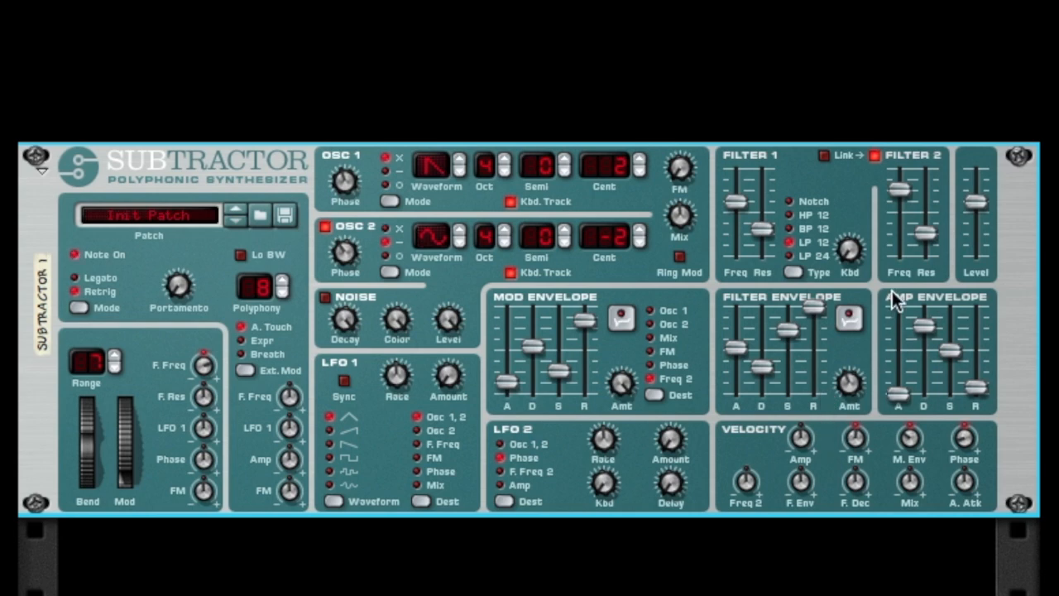
drag(925, 234, 928, 275)
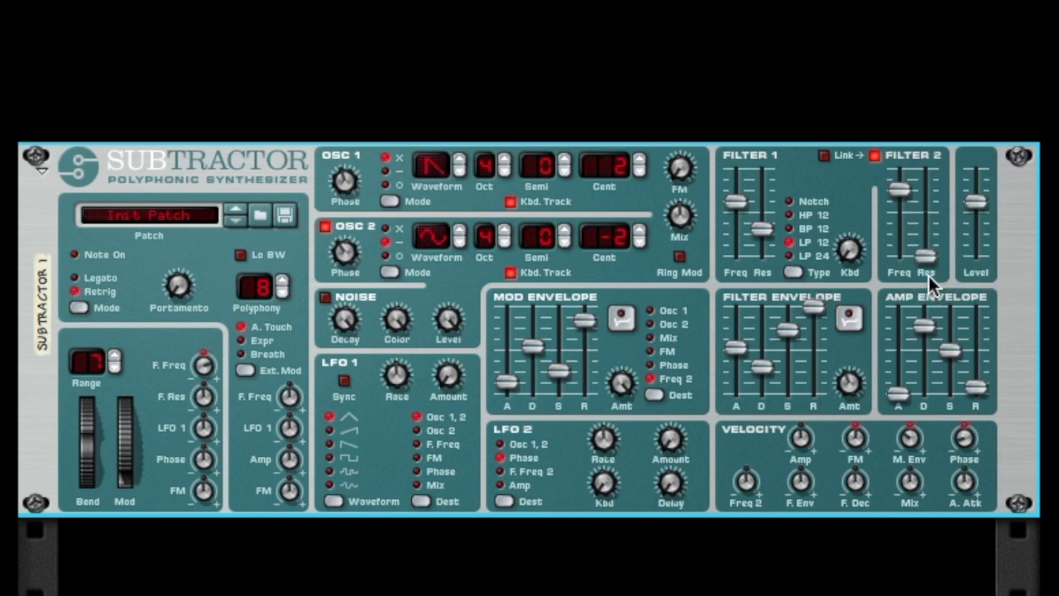
Raise the filter envelope velocity amount above zero, and lengthen the filter envelope's decay while shortening its attack.
click(800, 486)
click(800, 486)
drag(799, 486, 808, 463)
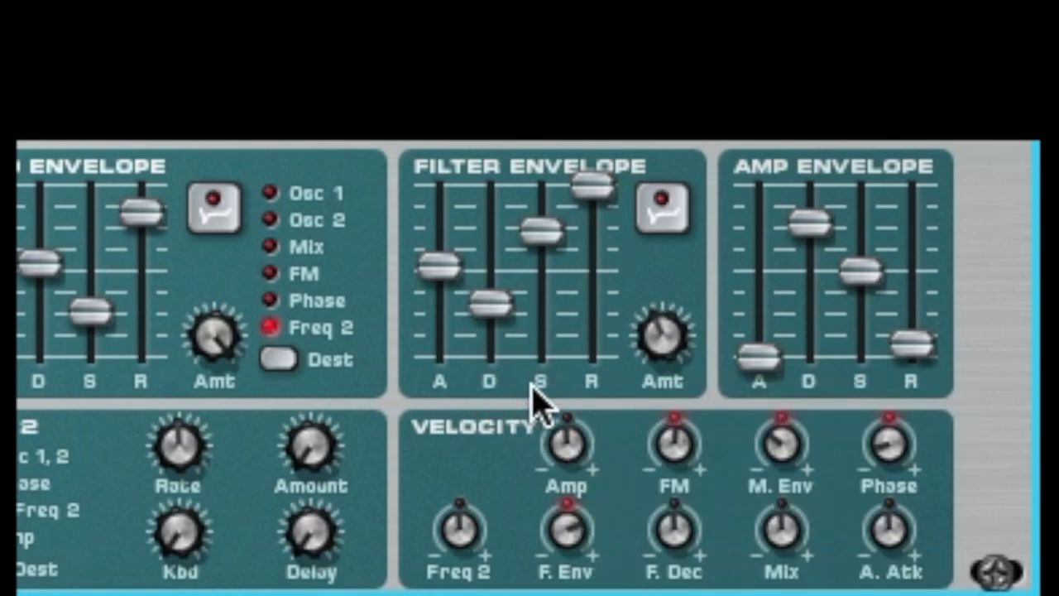
drag(488, 303, 512, 236)
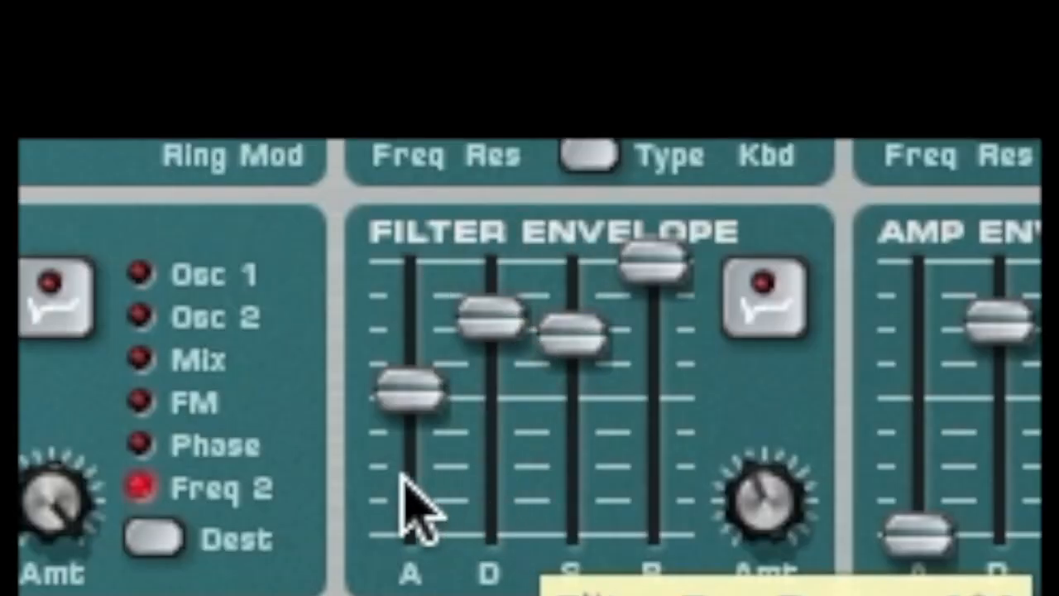
click(405, 482)
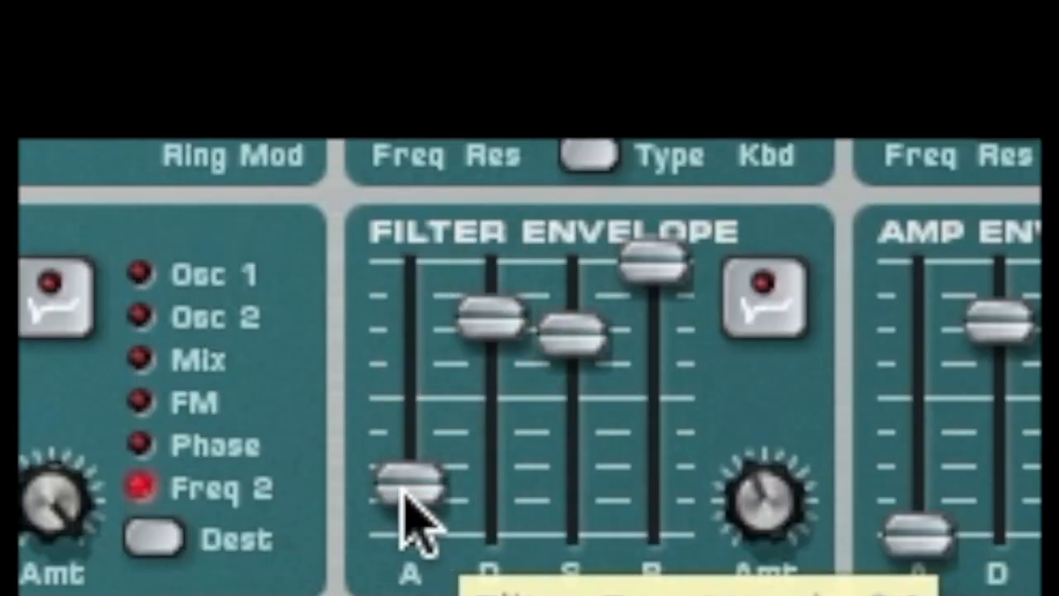
Lower the filter envelope's sustain and release, raise its amount, and lengthen the amp envelope's release.
click(571, 481)
drag(654, 397, 660, 466)
drag(766, 538, 840, 438)
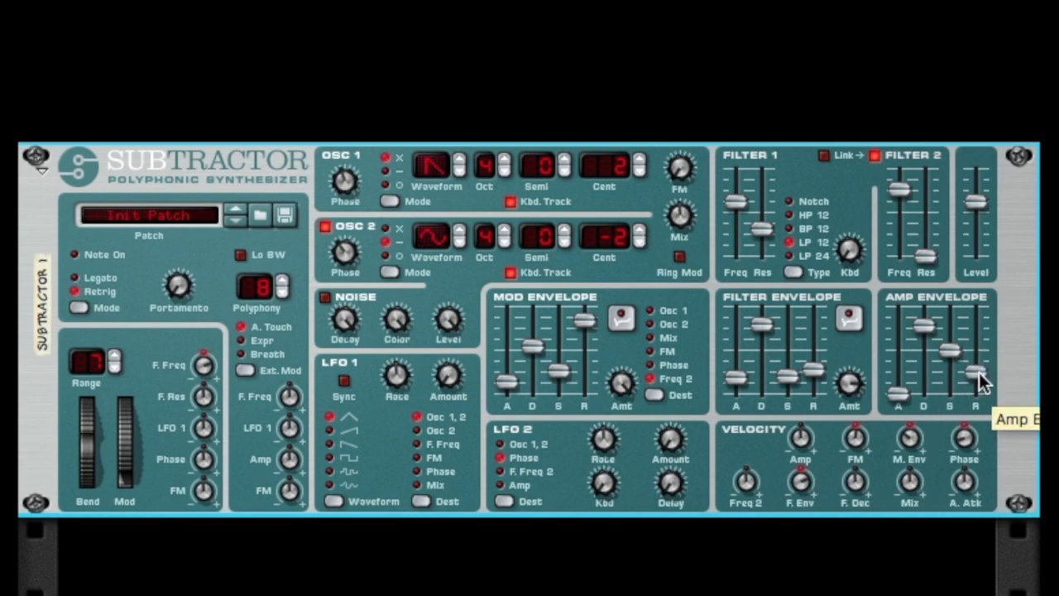
drag(979, 372, 976, 350)
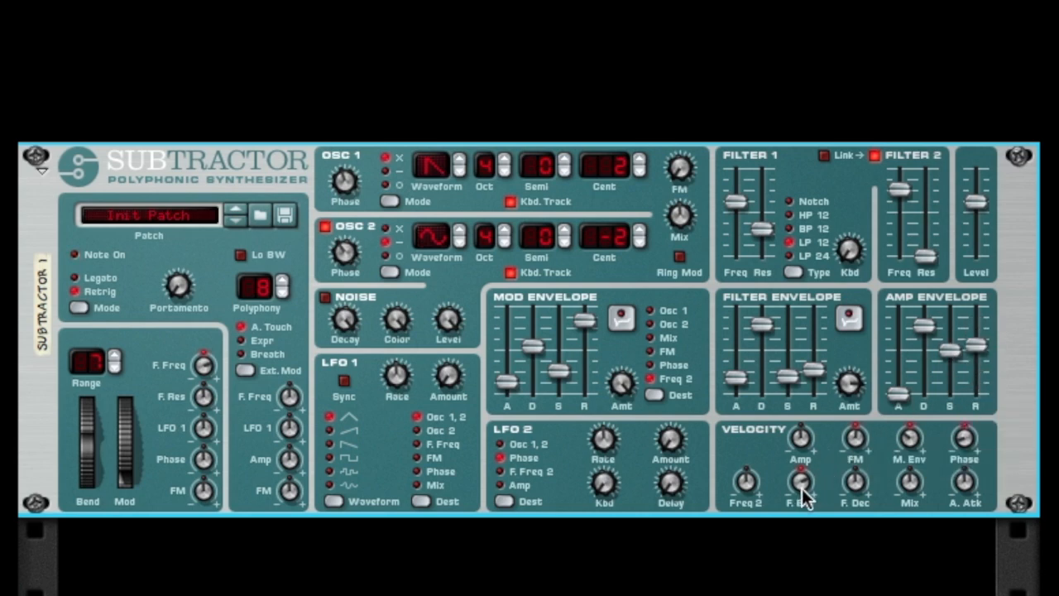
Set the Freq 2 velocity amount below zero, then raise filter 2's resonance and lower its frequency slightly.
drag(743, 502, 747, 509)
drag(926, 266, 922, 243)
drag(906, 196, 910, 211)
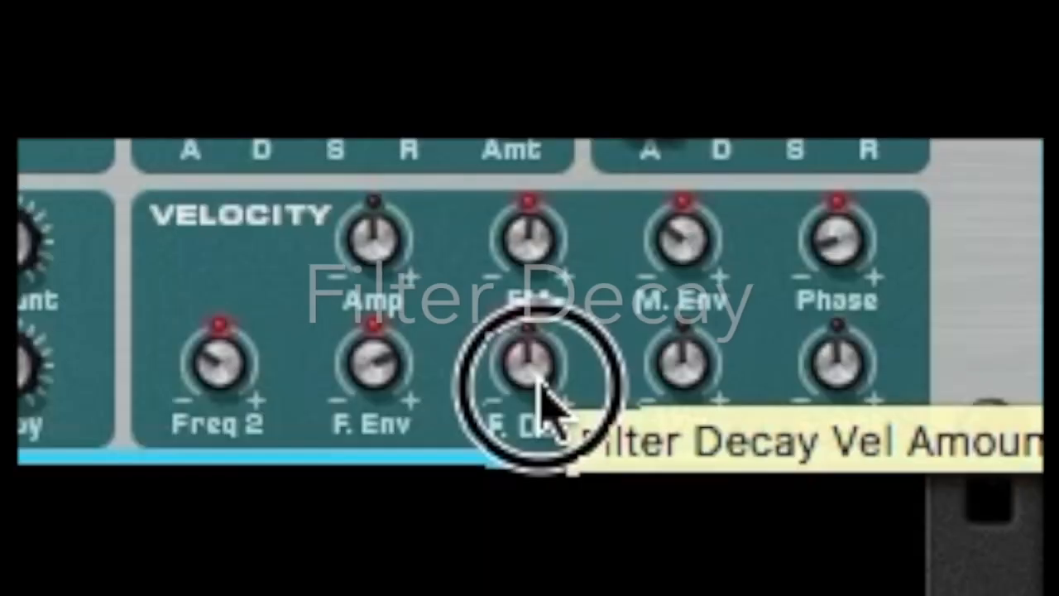
Raise the filter decay velocity amount above zero, lower filter 1's frequency and cut its resonance to minimum.
drag(538, 389, 604, 252)
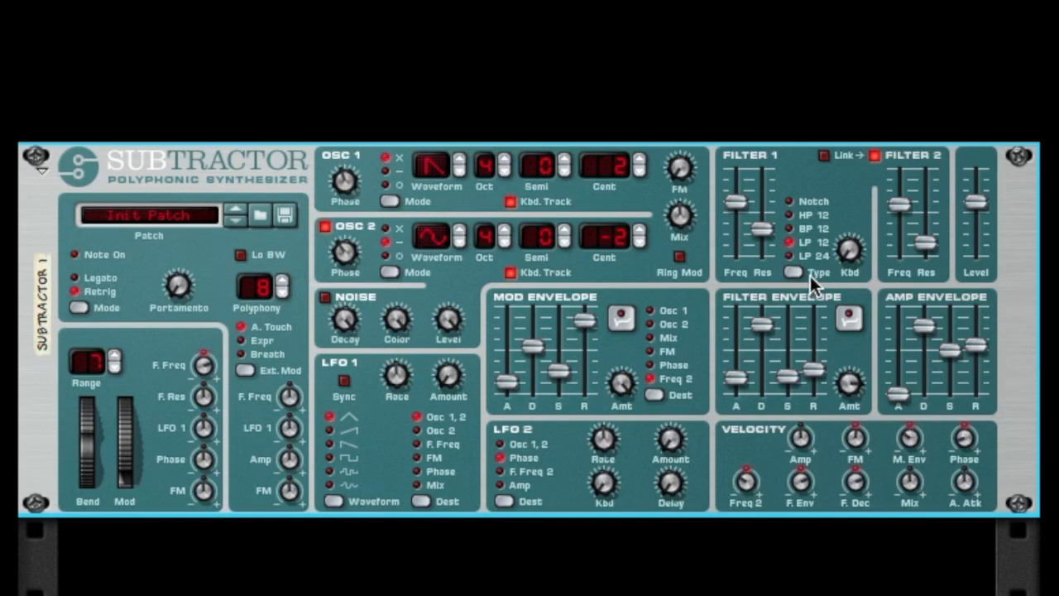
drag(737, 211, 764, 261)
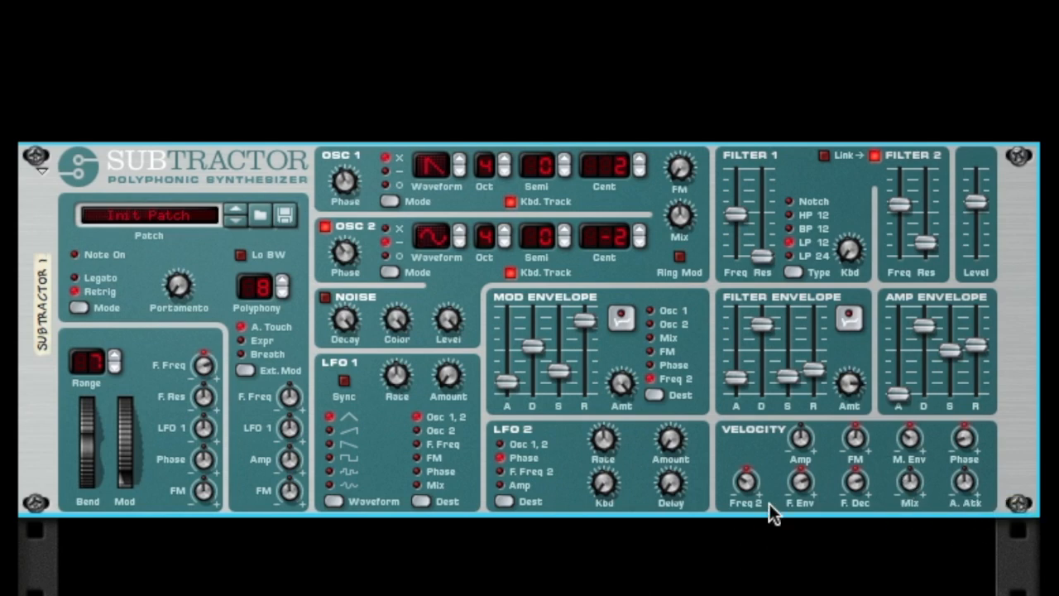
click(750, 482)
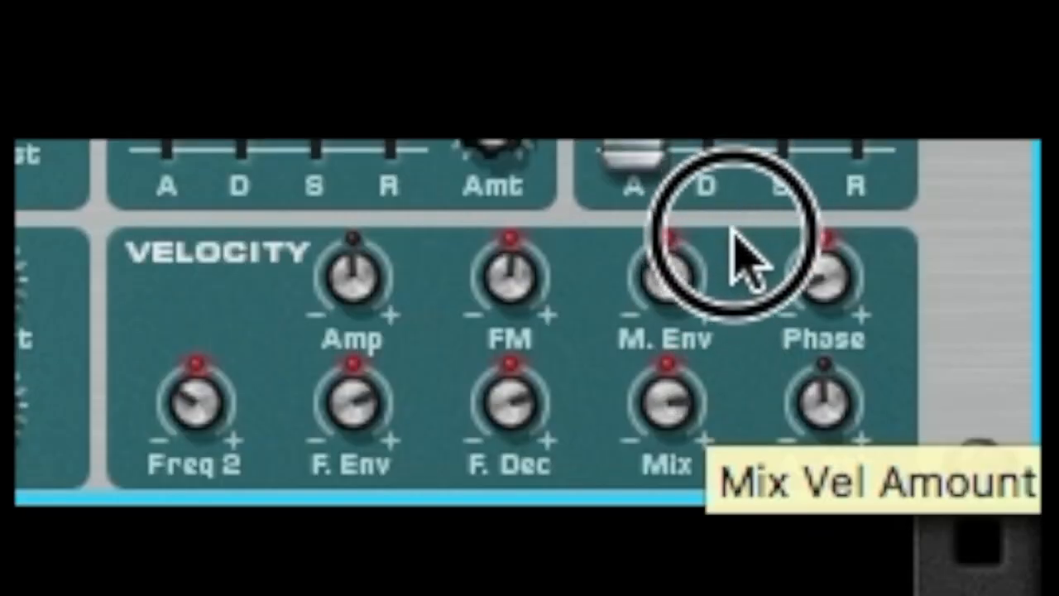
Sweep the Mix velocity amount up and down, return it to zero, and lengthen the amp envelope's attack.
drag(733, 230, 726, 240)
drag(645, 390, 689, 286)
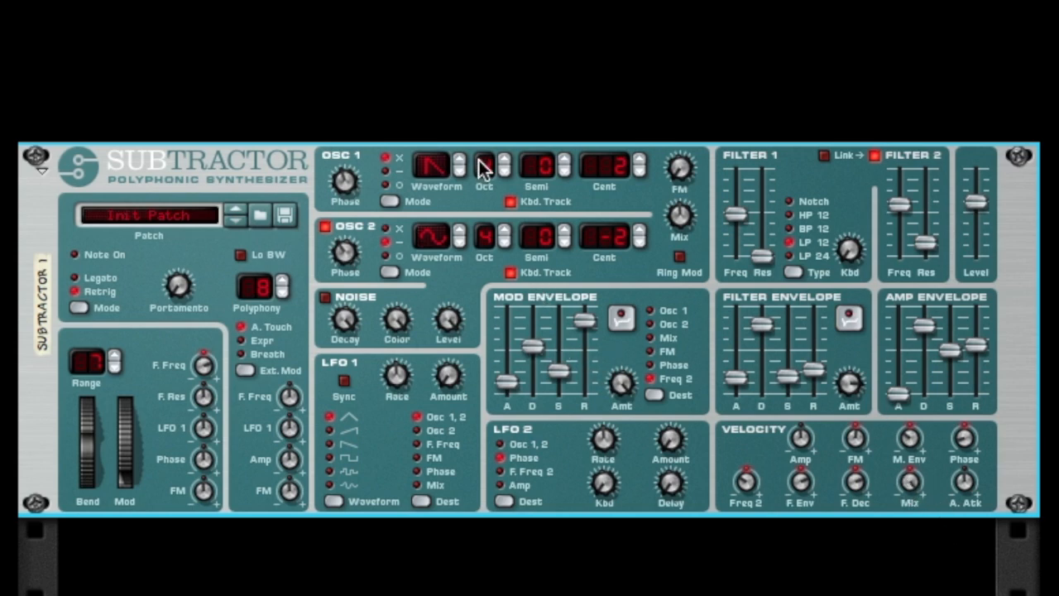
drag(914, 478, 915, 530)
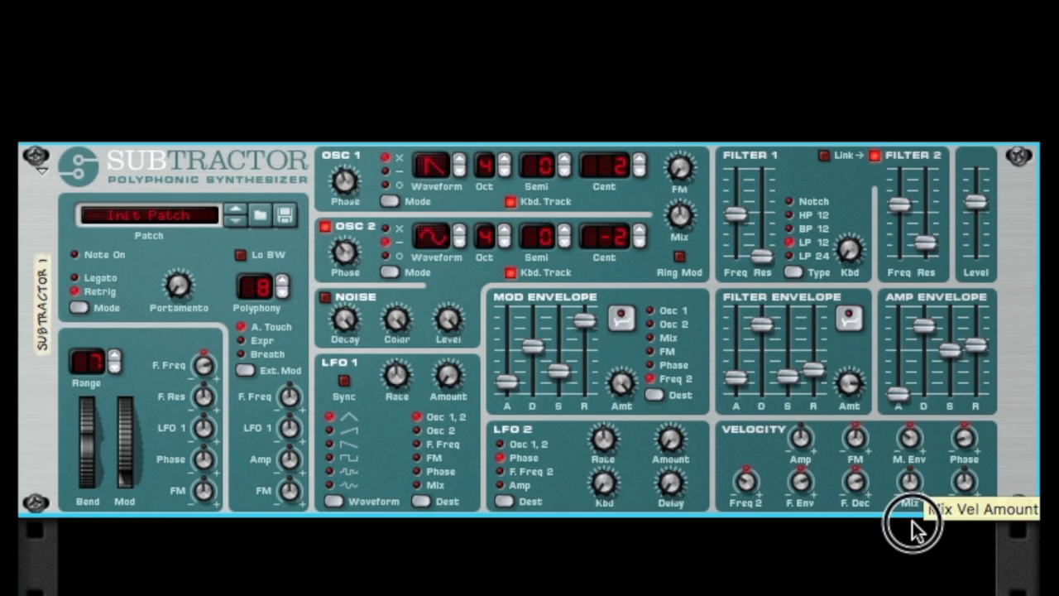
drag(912, 521, 919, 590)
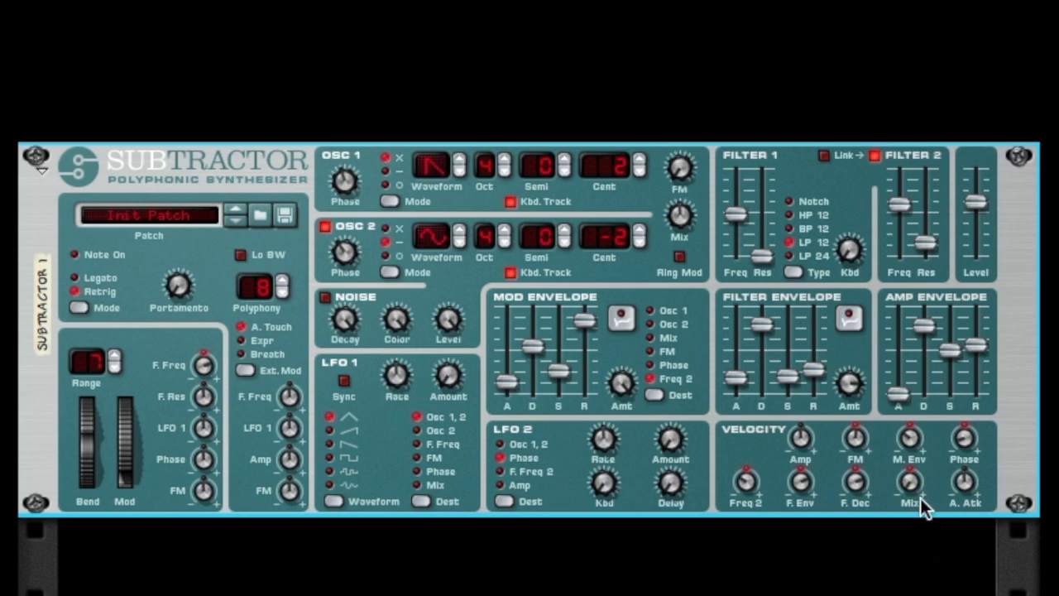
drag(913, 487, 919, 473)
drag(911, 488, 921, 471)
drag(907, 374, 905, 352)
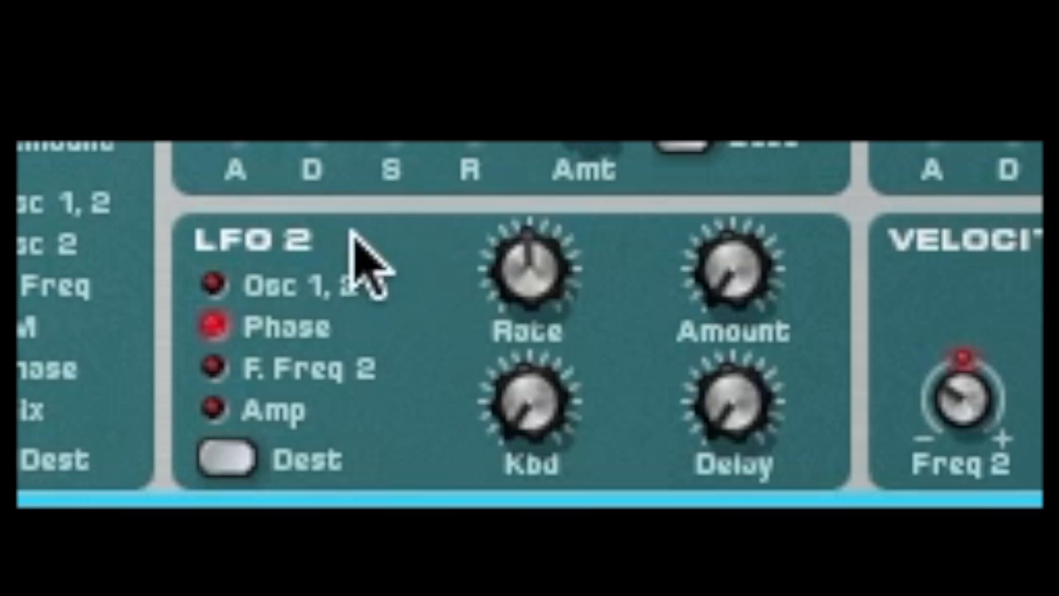
Raise LFO 2's amount to maximum, lengthen its delay, and adjust its rate, trying a value of 80.
drag(732, 274, 736, 165)
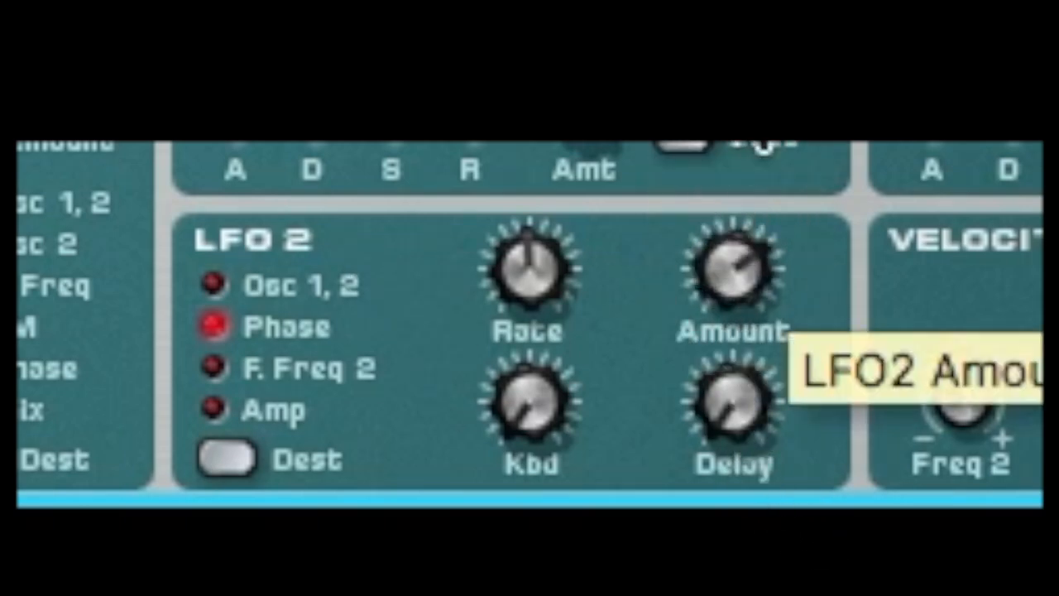
drag(736, 410, 749, 372)
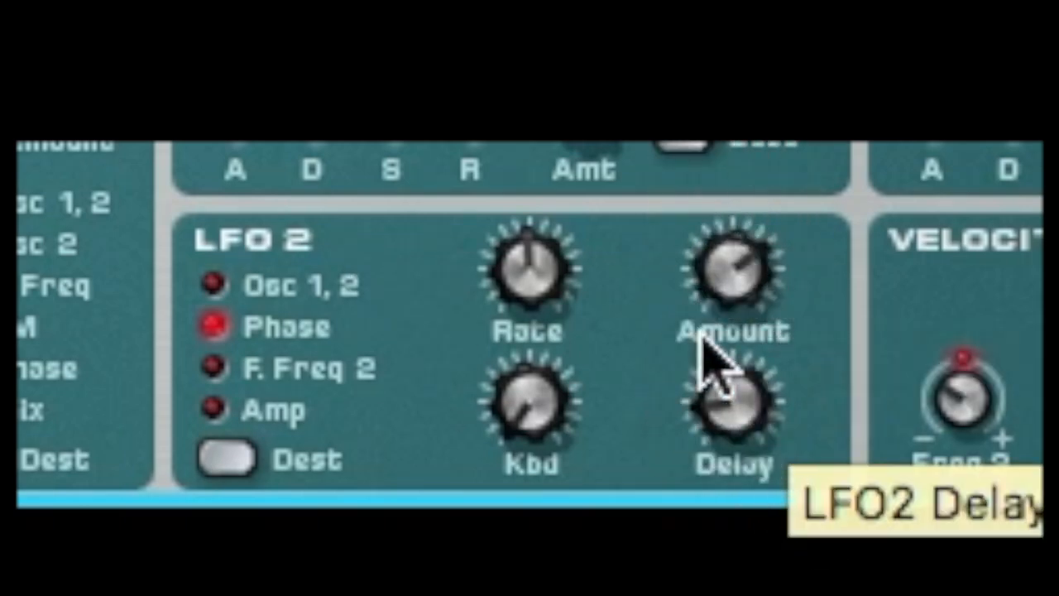
click(553, 249)
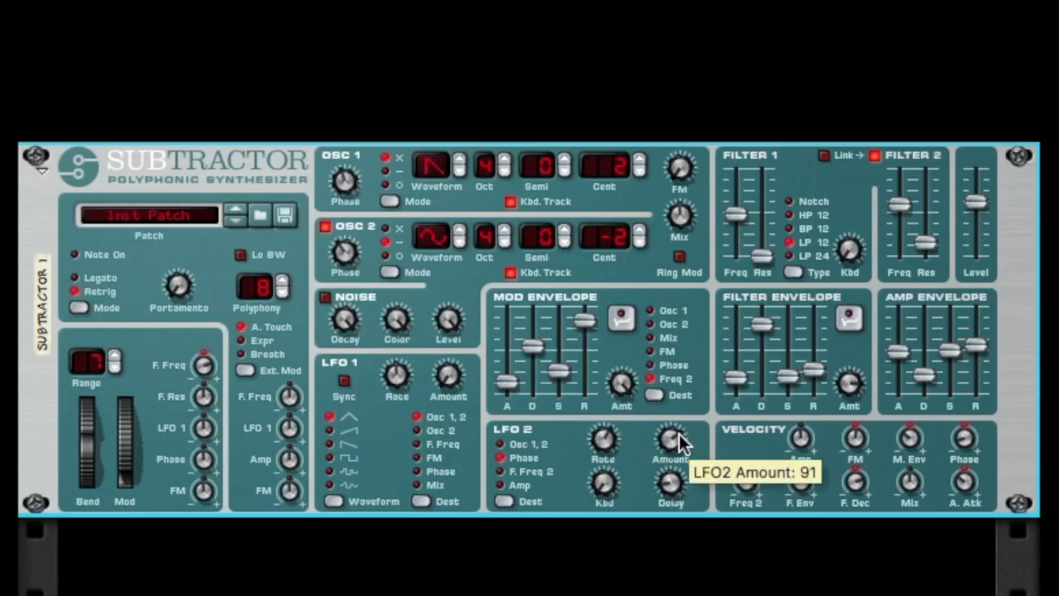
drag(751, 256, 746, 76)
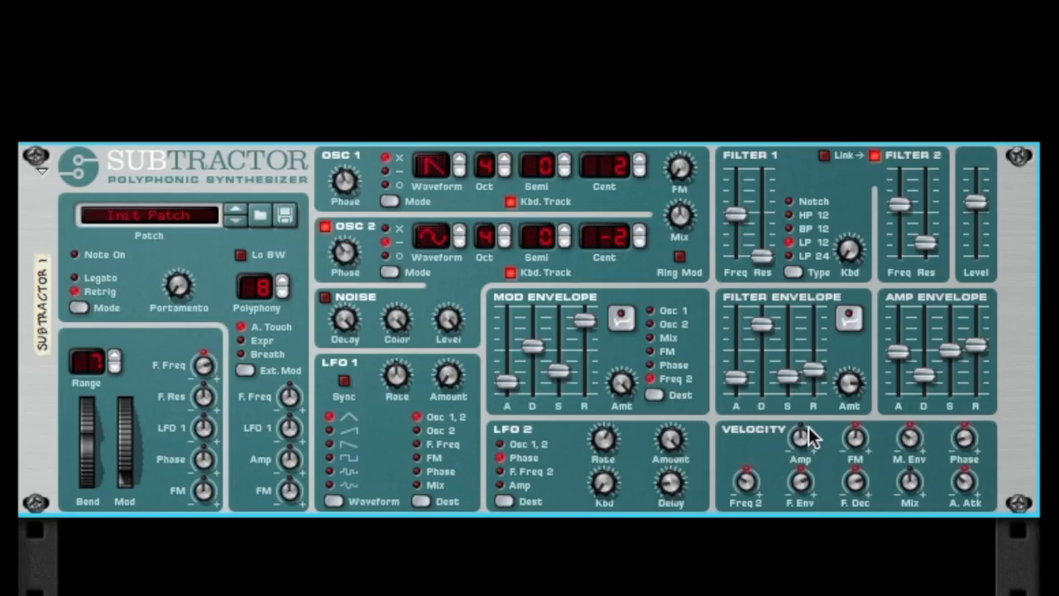
drag(613, 444, 622, 472)
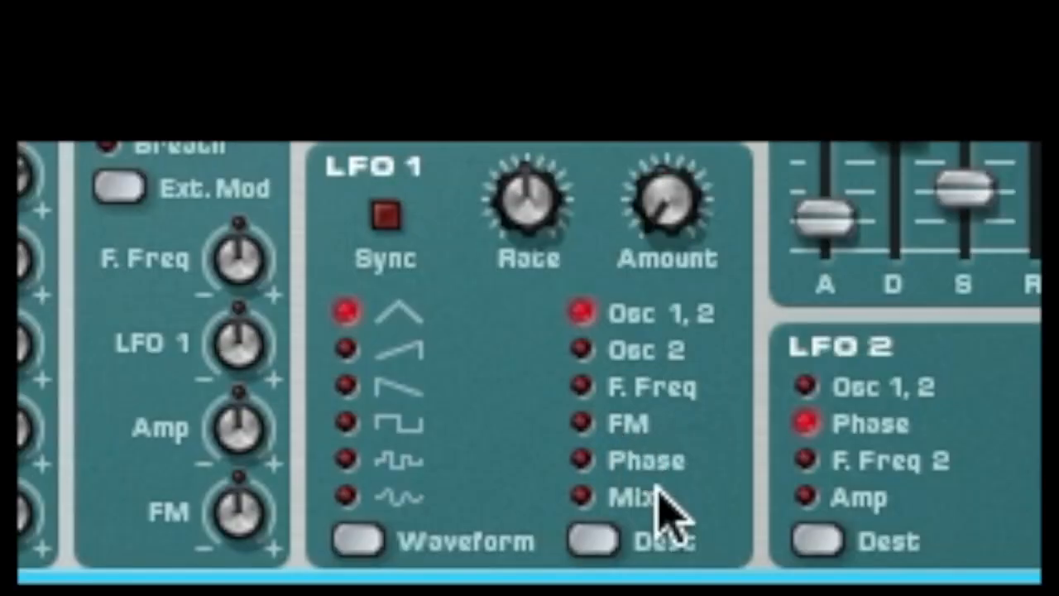
click(626, 499)
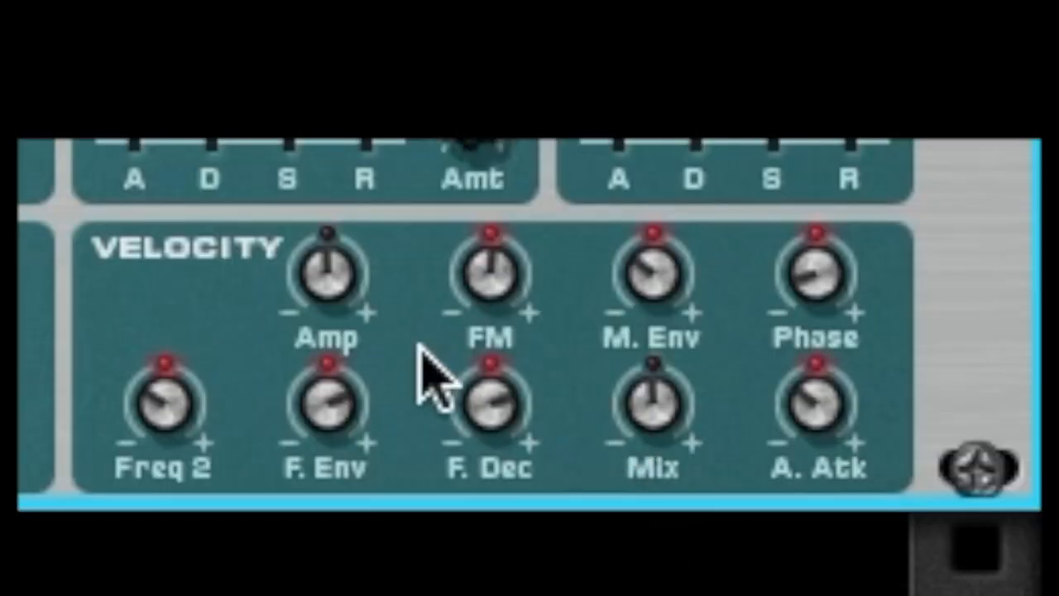
Switch the external modulation source from aftertouch through Expr to Breath.
drag(312, 303, 321, 269)
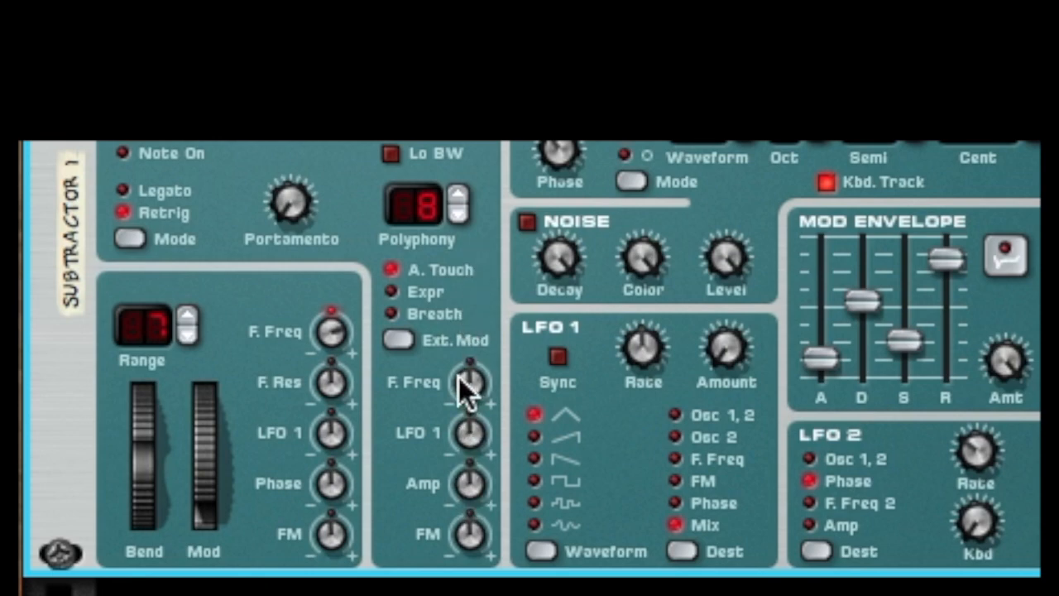
click(406, 339)
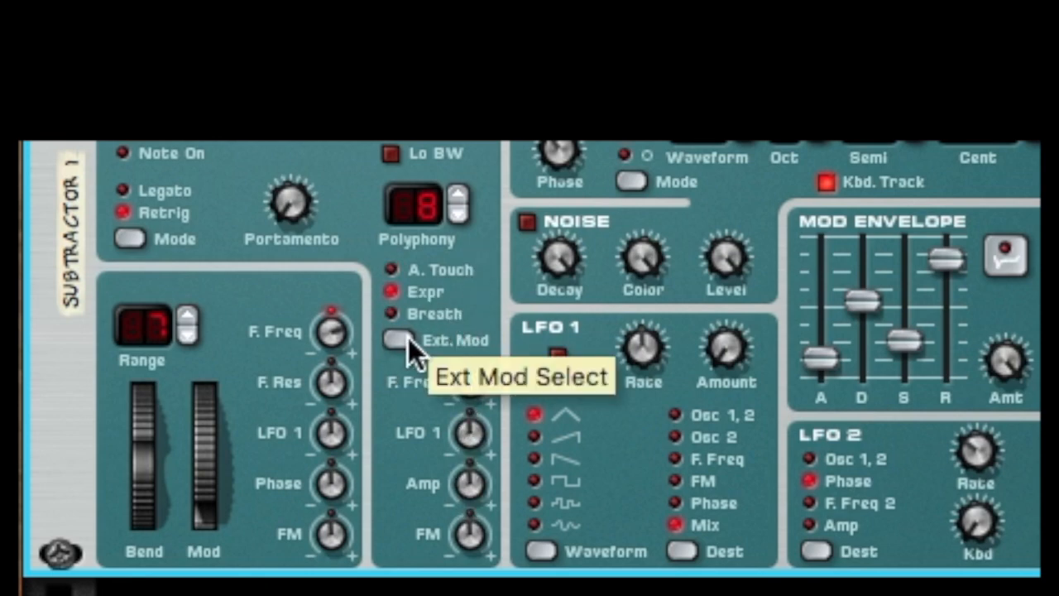
click(408, 339)
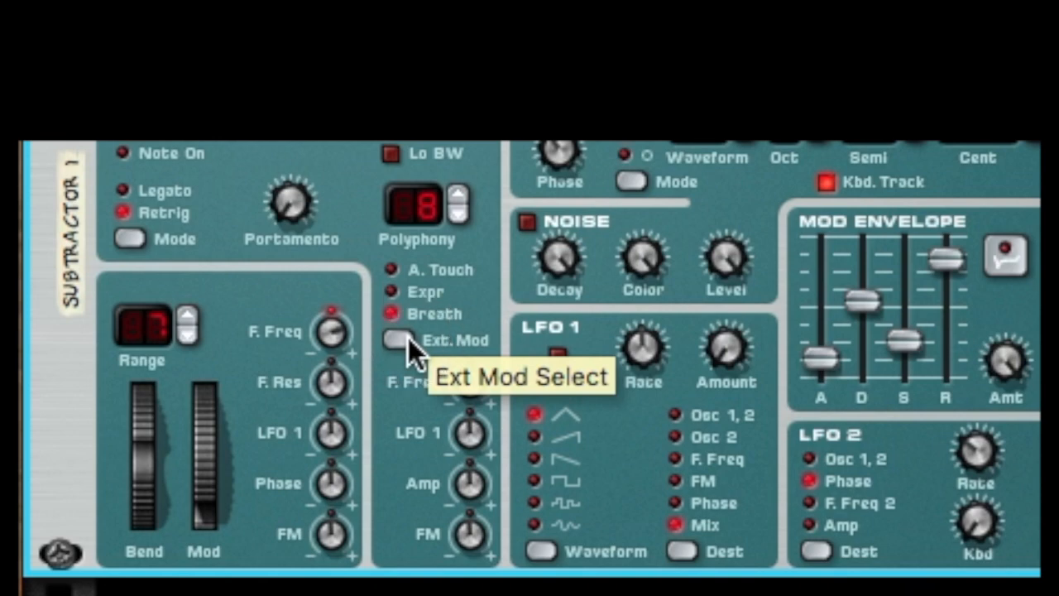